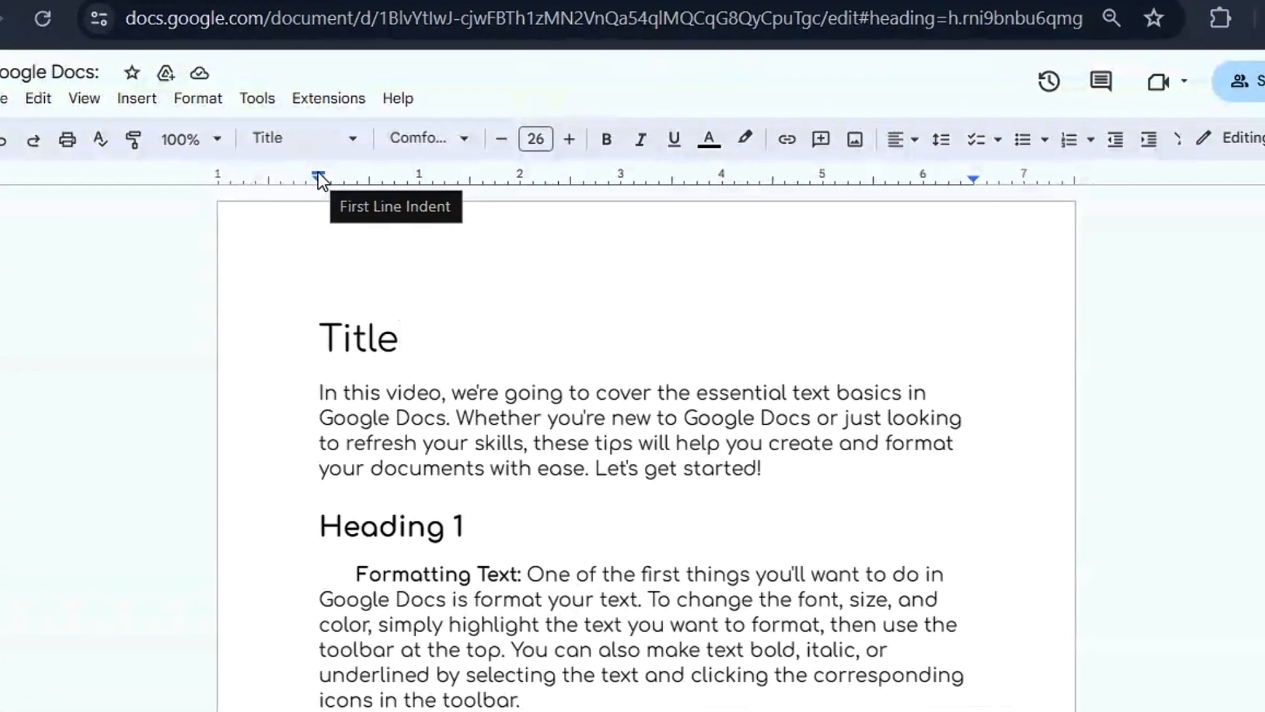
- Open the Google Workspace Marketplace from the document and search the add-ons for ICONS
left_click(320, 68)
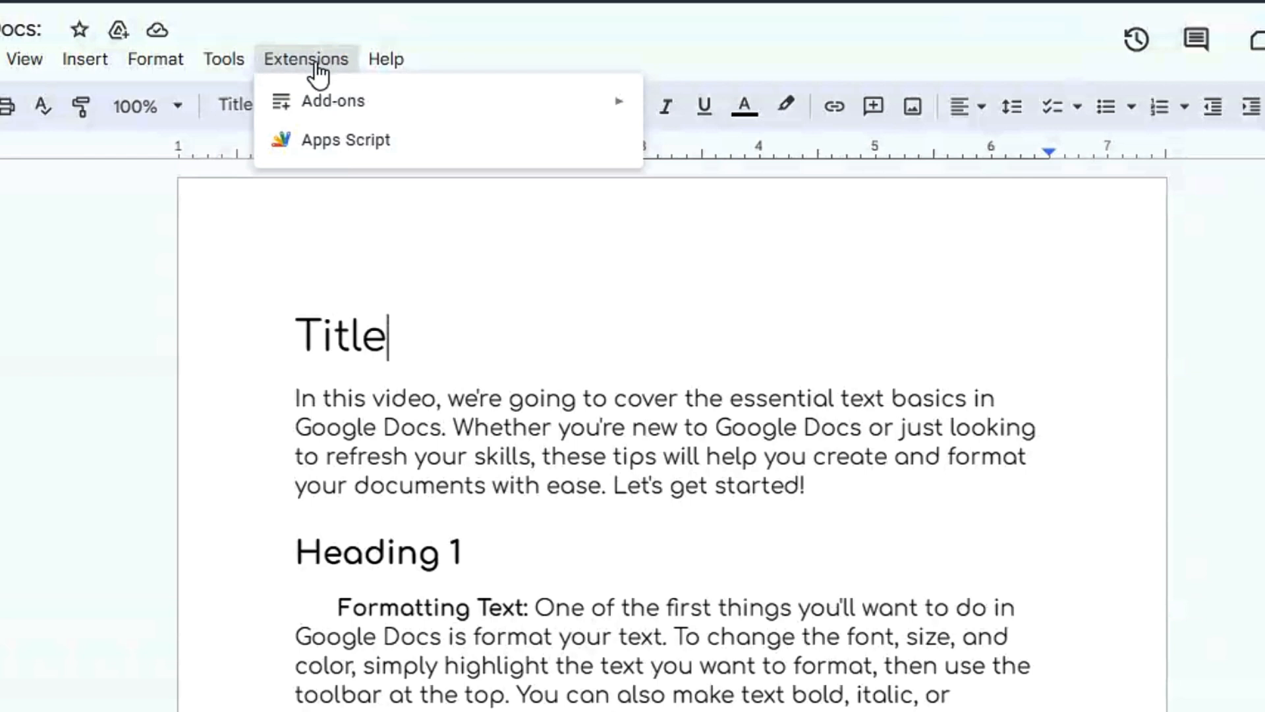
mouse_move(330, 105)
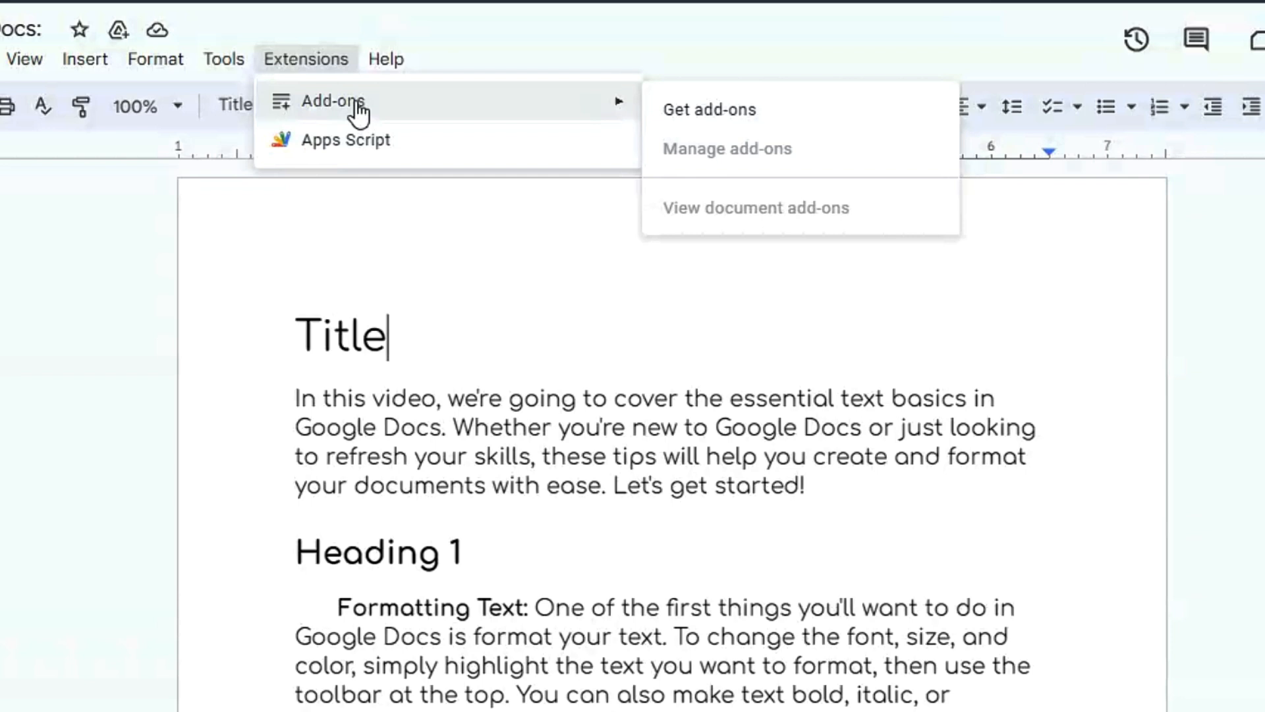
left_click(717, 112)
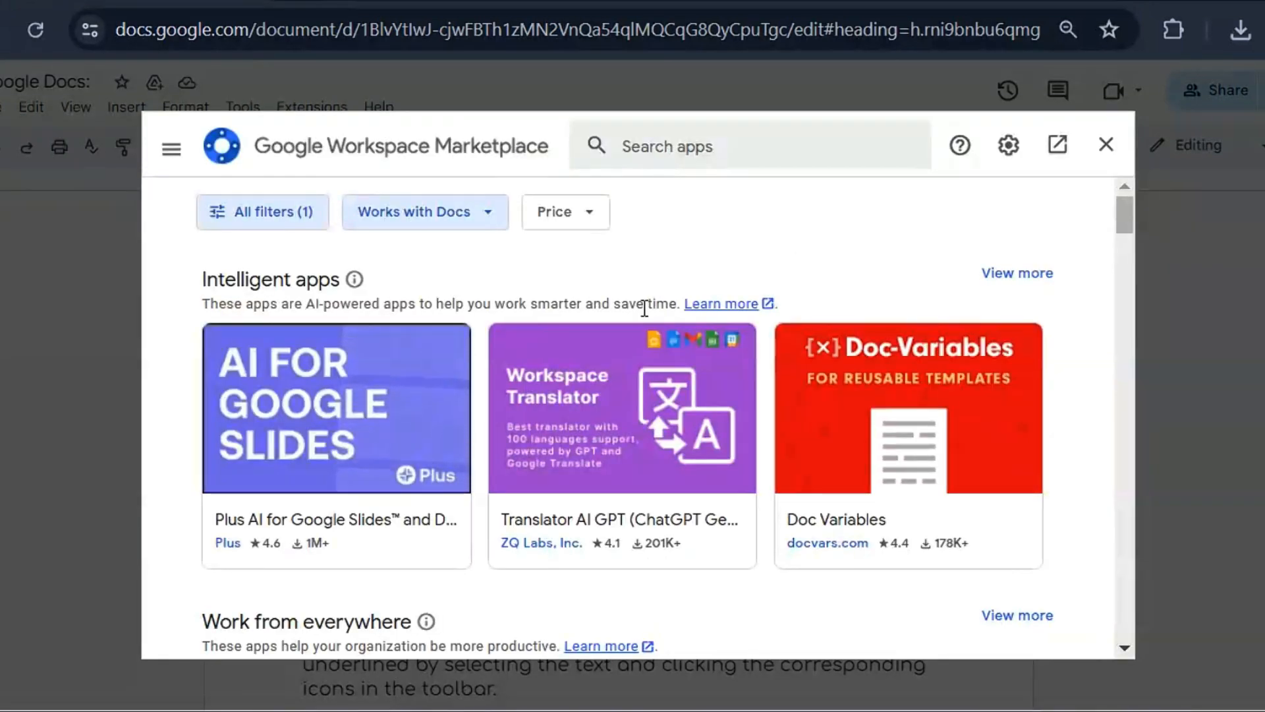
left_click(700, 142)
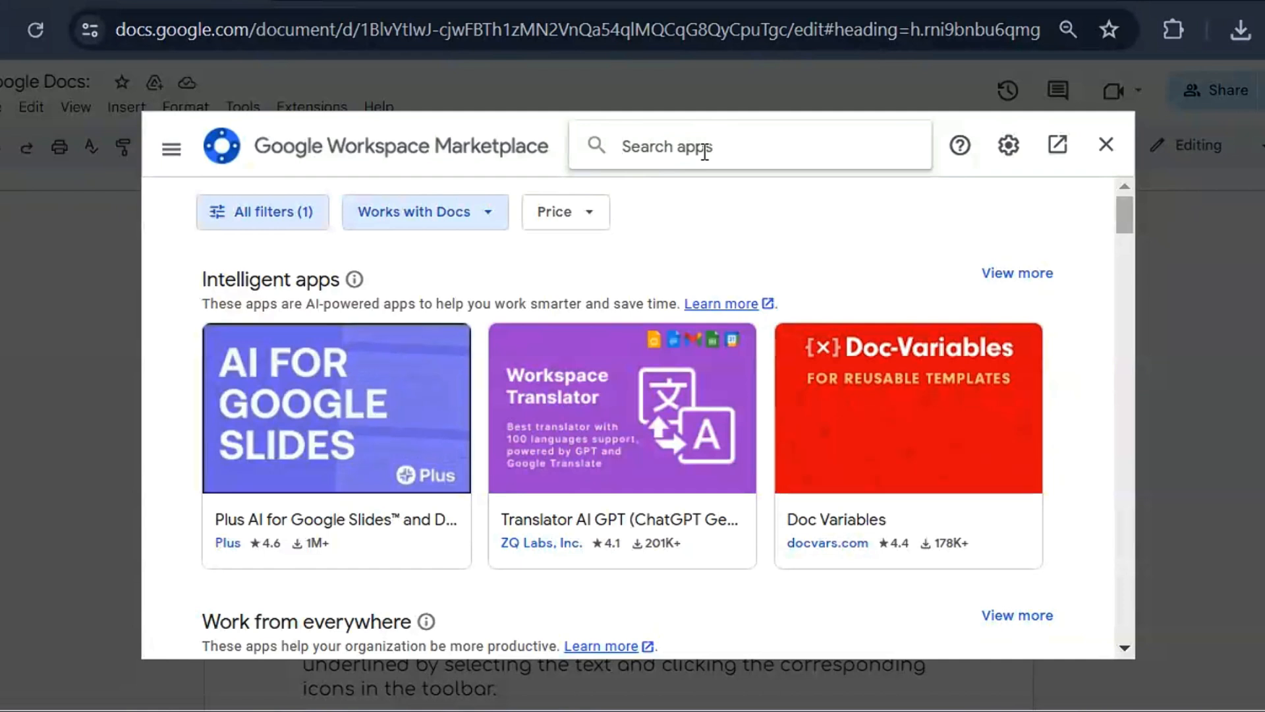
type("ICONS")
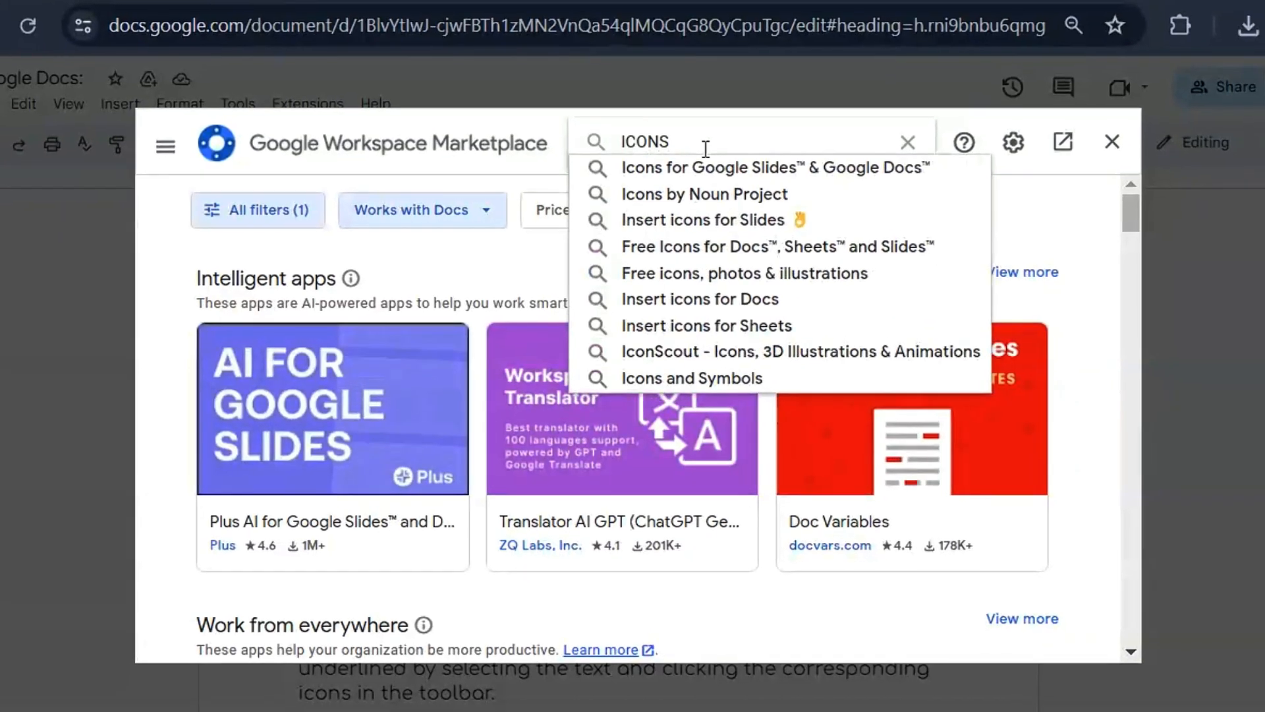
key("Return")
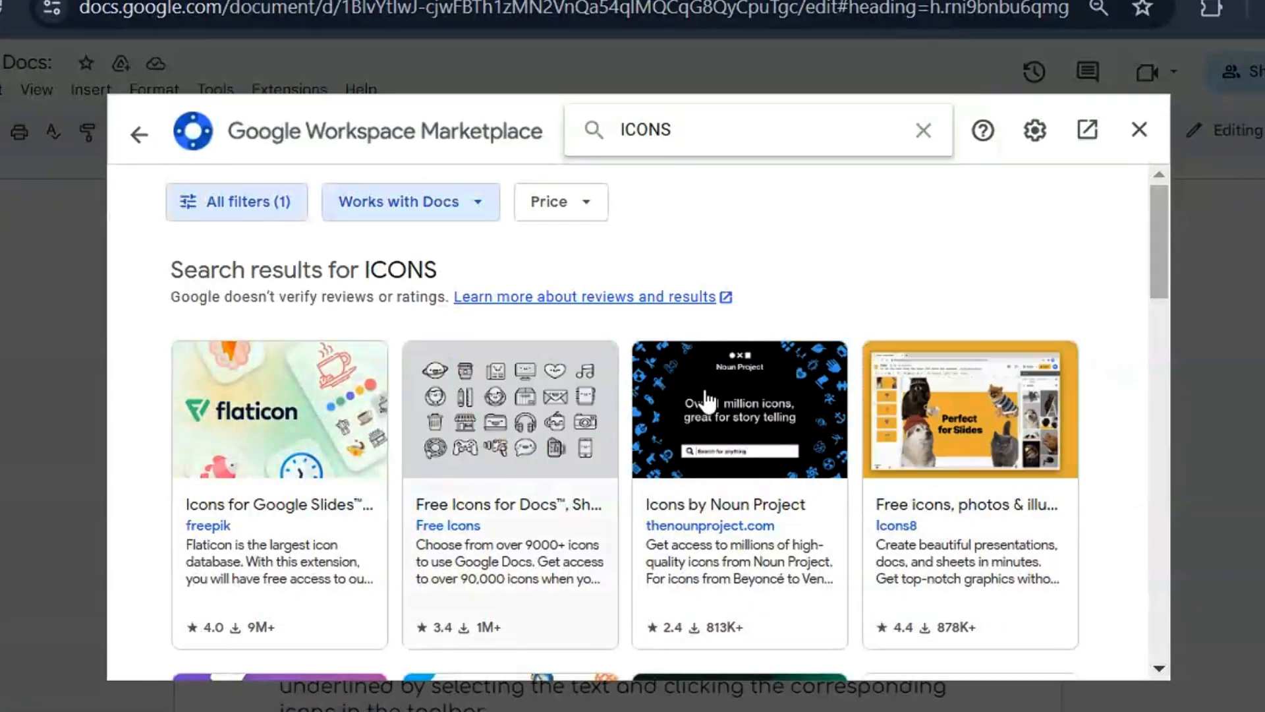
- Open the freepik listing "Icons for Google Slides & Google Docs" from the search results and review its details
mouse_move(1157, 243)
left_mouse_down()
mouse_move(1161, 323)
mouse_move(1161, 254)
left_mouse_up()
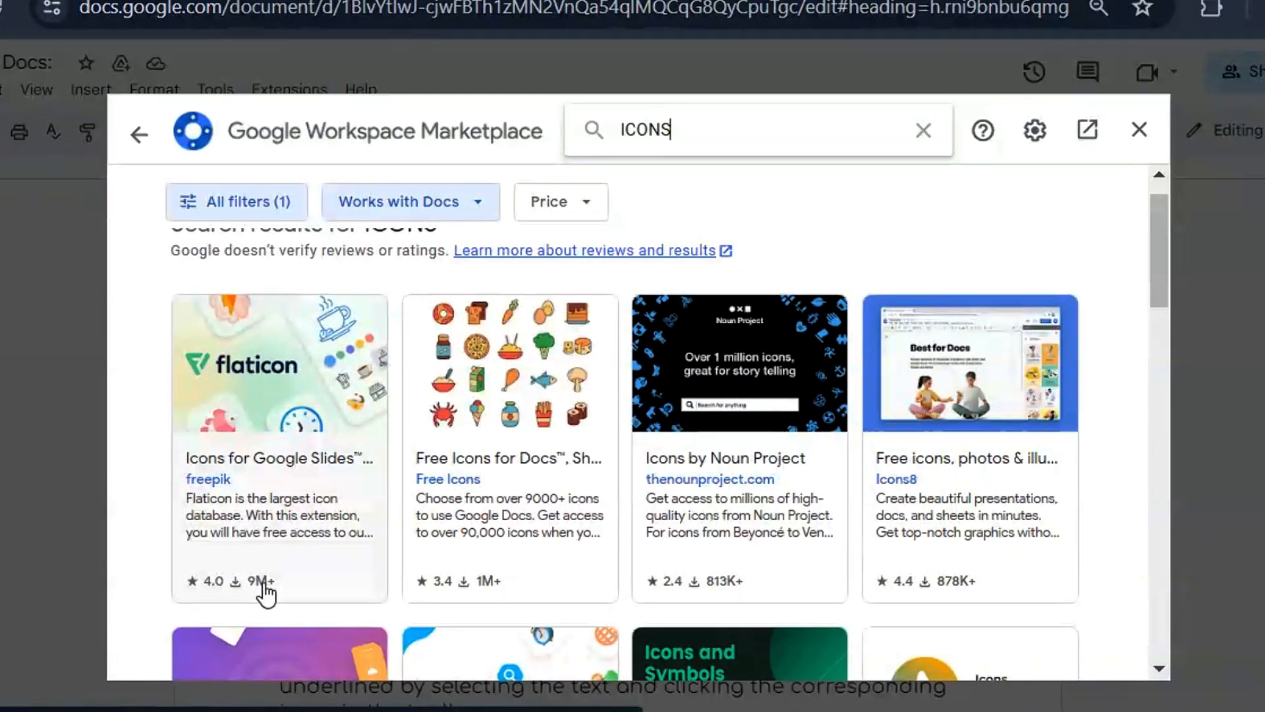
left_click(310, 467)
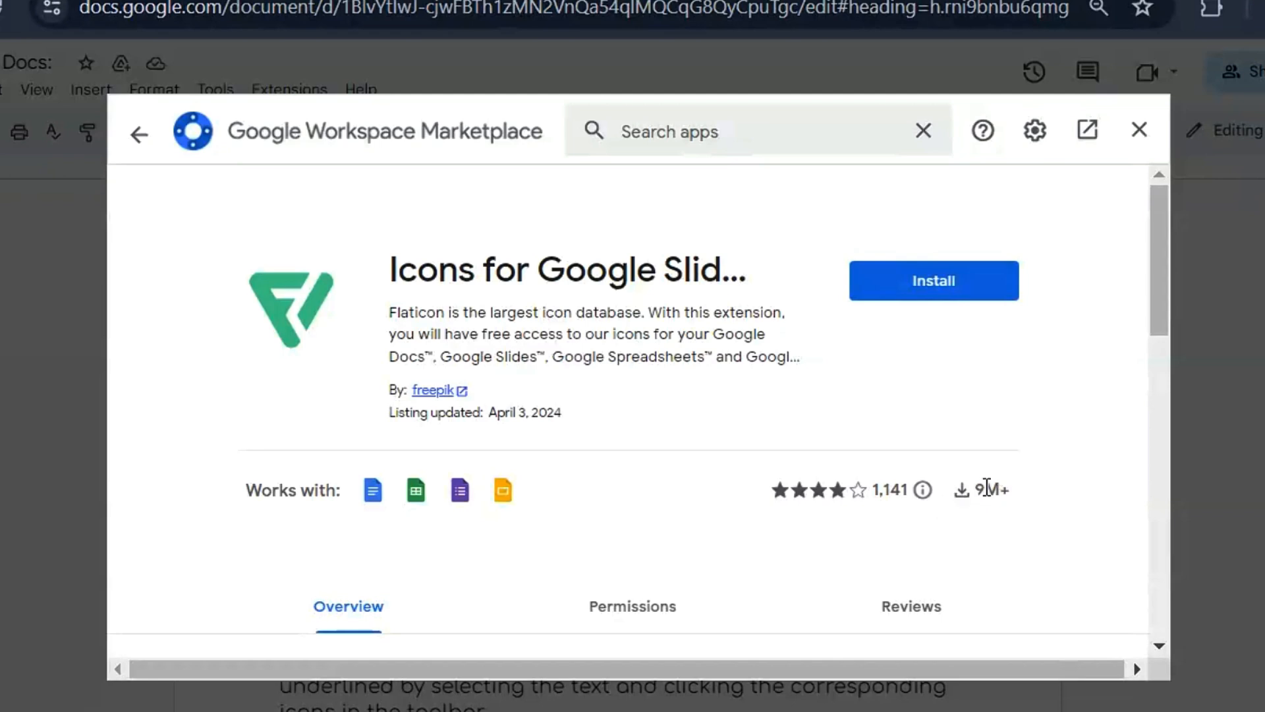
mouse_move(1159, 218)
left_mouse_down()
mouse_move(1161, 491)
mouse_move(1165, 220)
left_mouse_up()
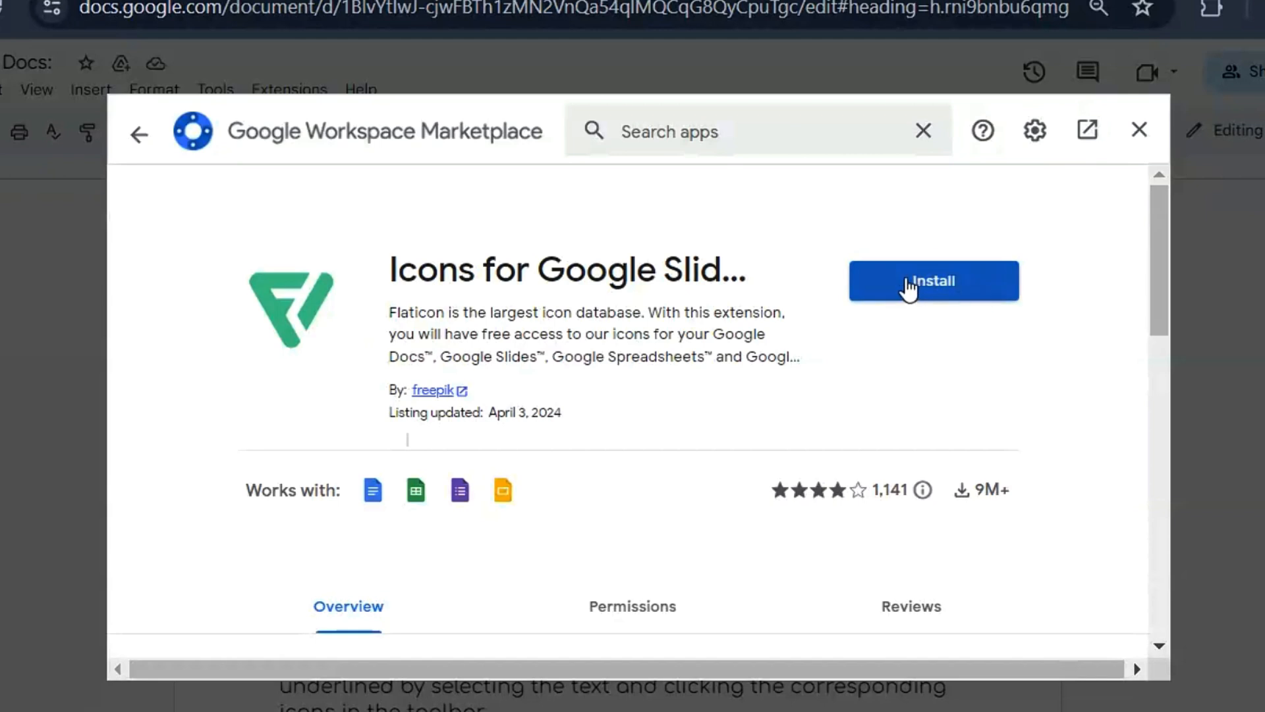
left_click_drag(1158, 287, 1171, 198)
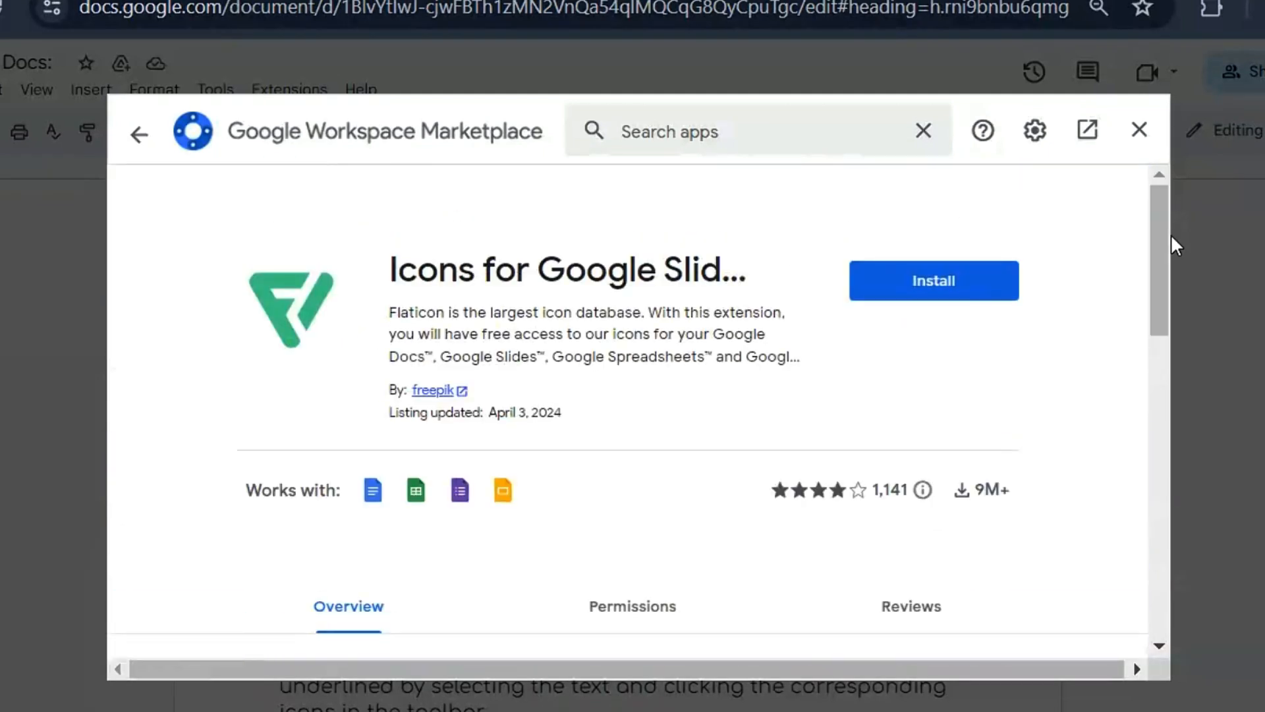
- Install the Flaticon icons add-on, signing in with the listed Google account and allowing all the requested permissions
left_click(941, 284)
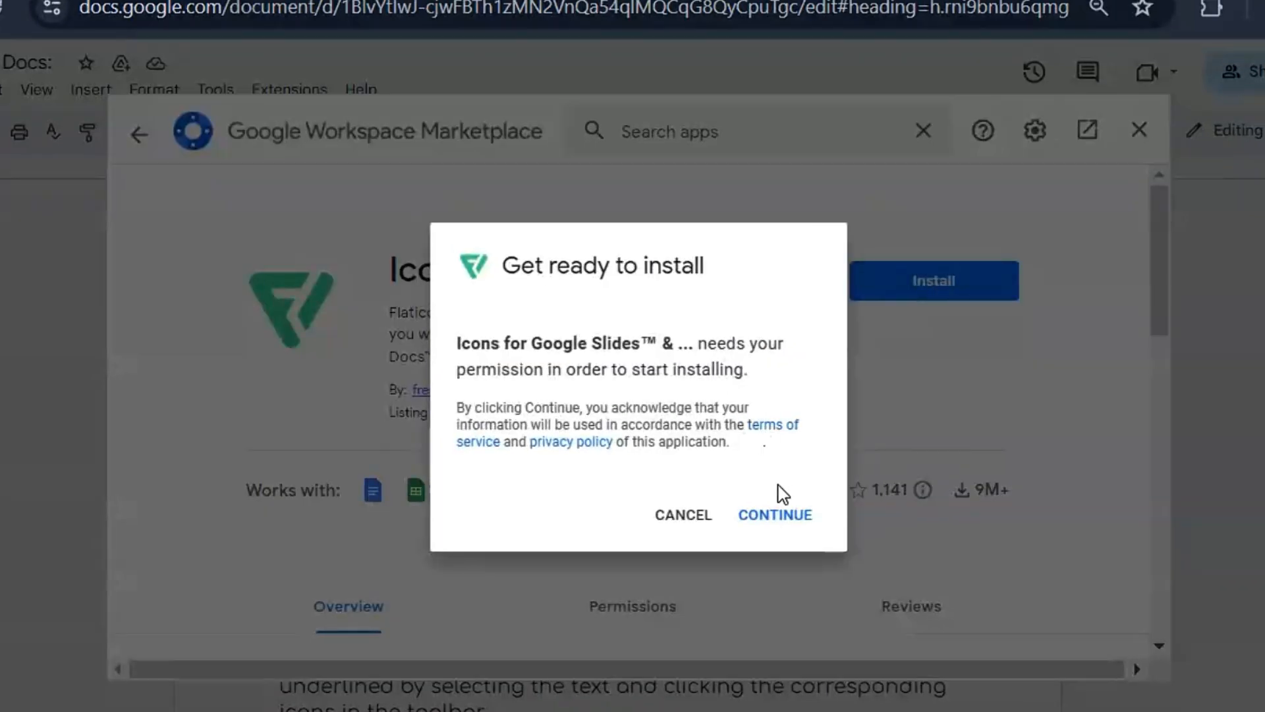
left_click(780, 516)
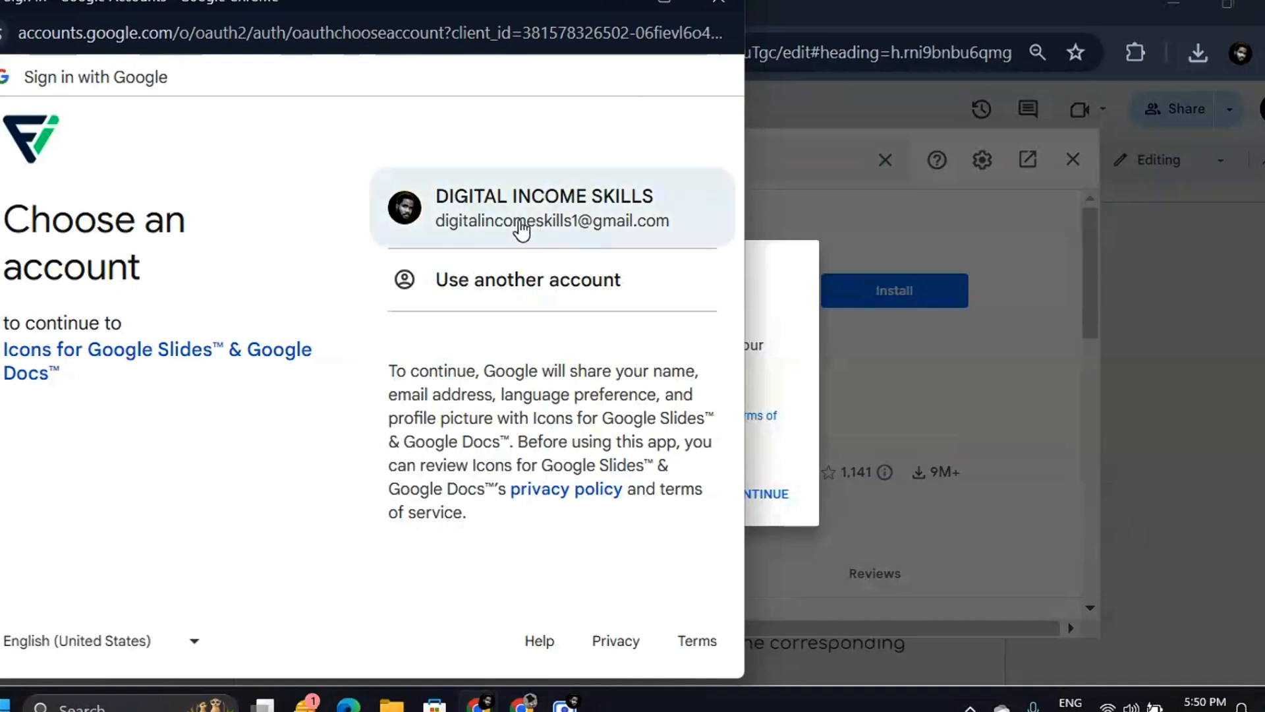
left_click(534, 223)
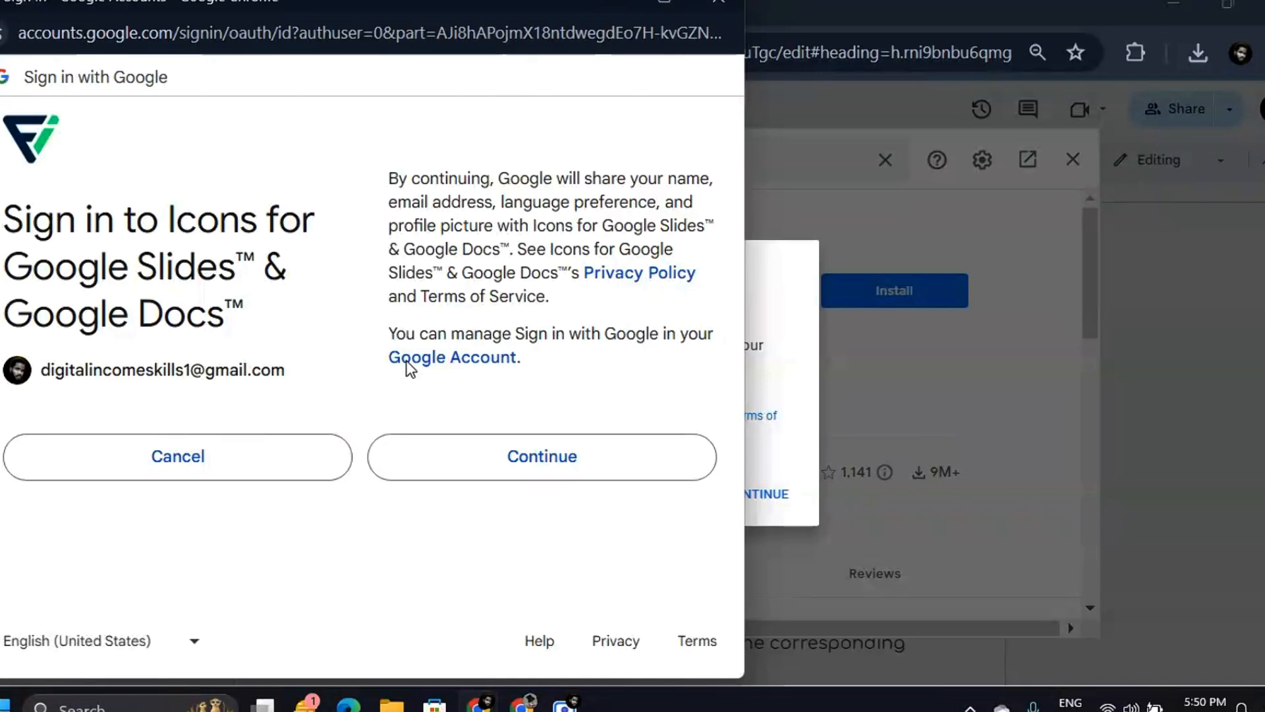
left_click(526, 464)
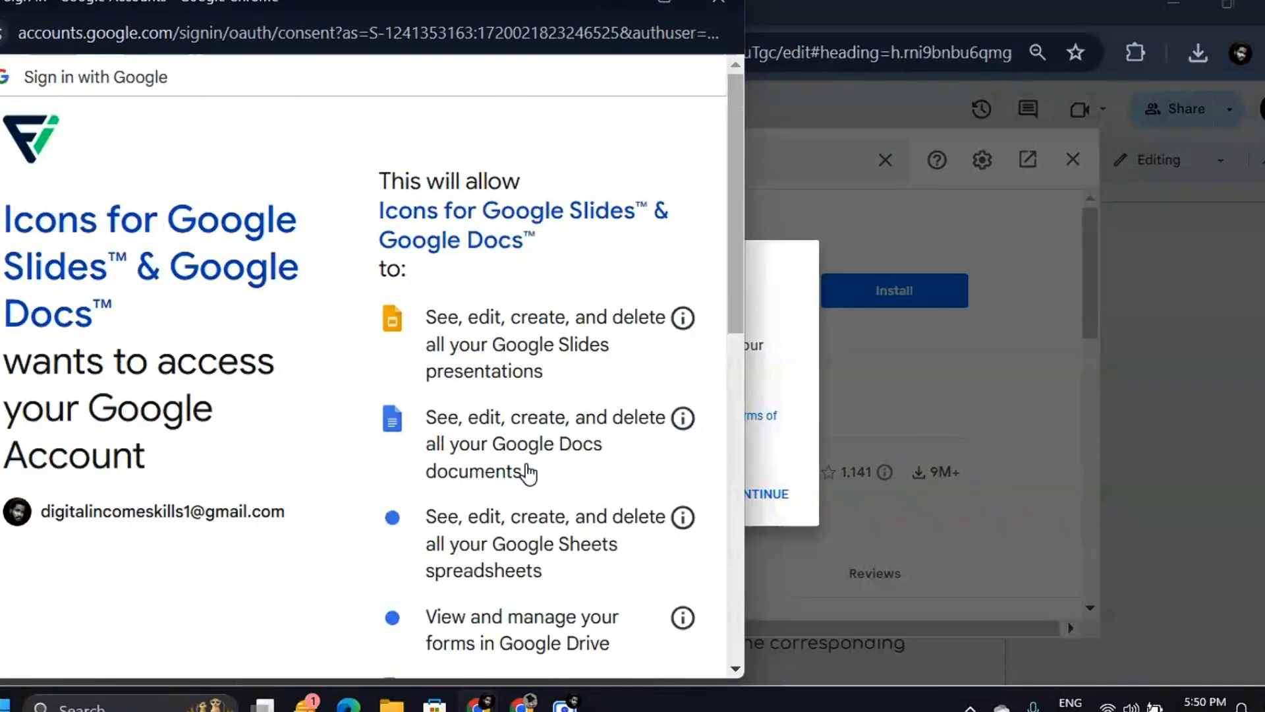
left_click_drag(738, 189, 743, 285)
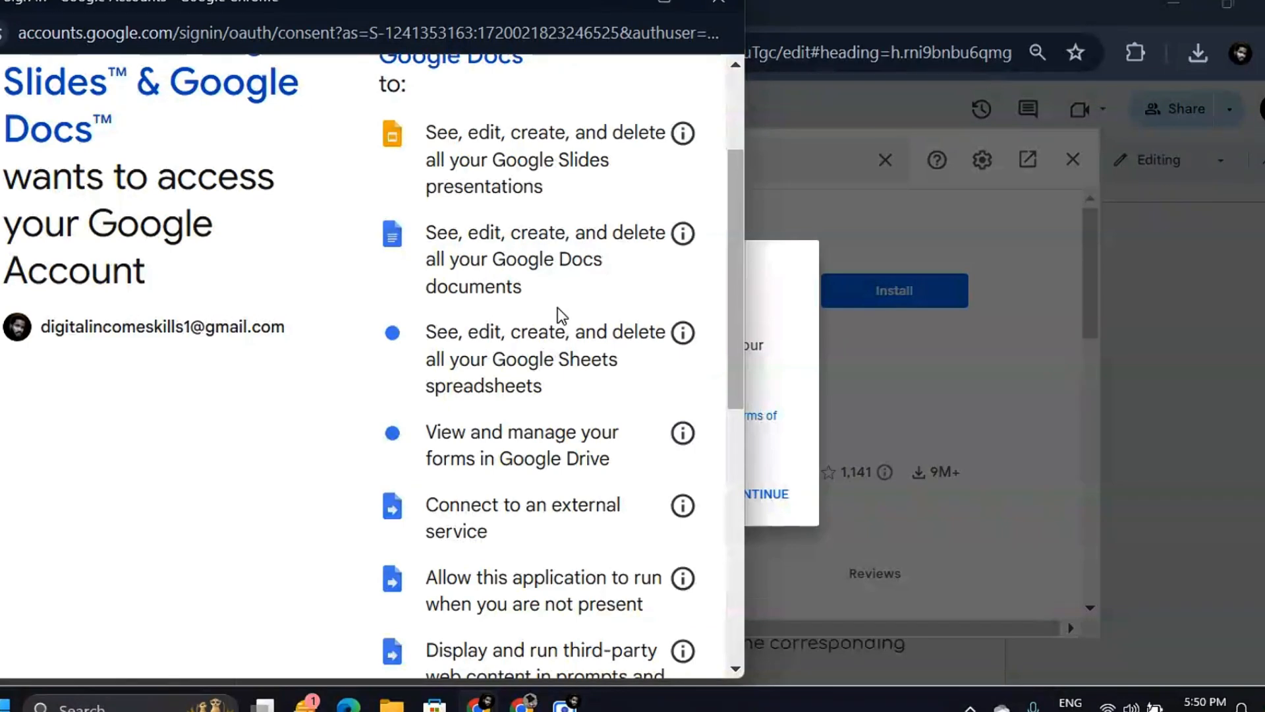
left_click_drag(739, 219, 738, 501)
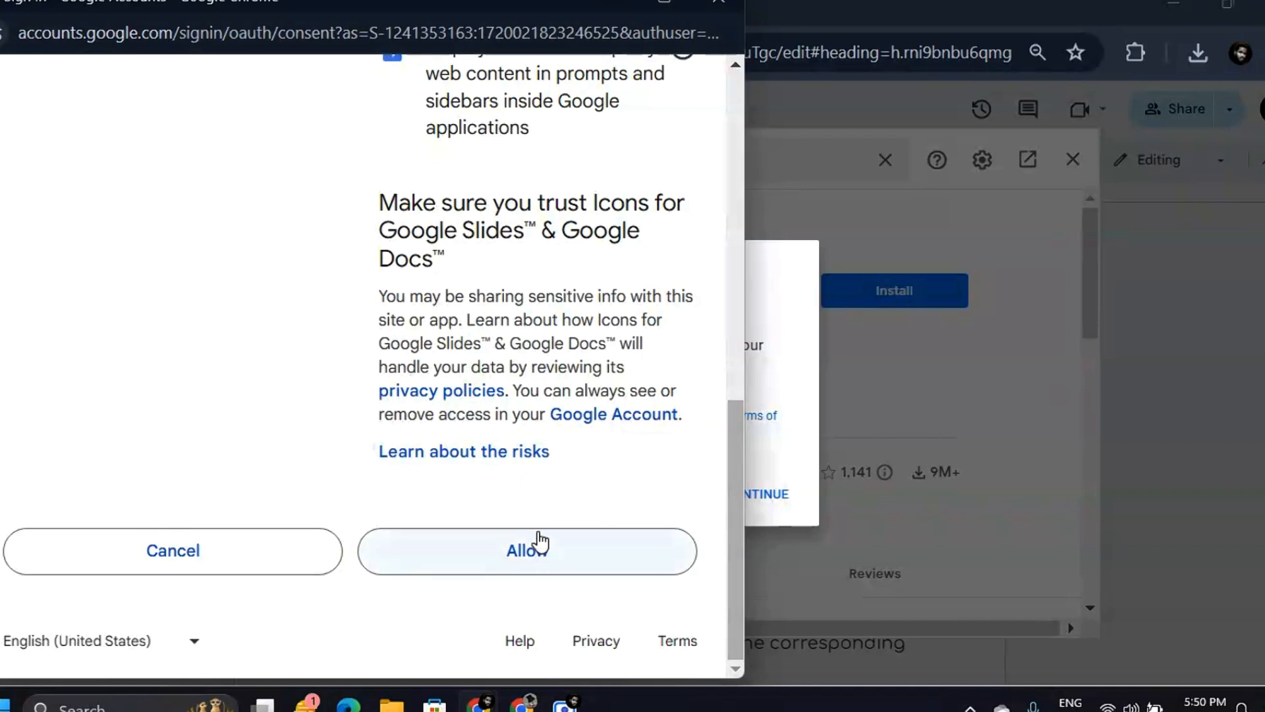
left_click(522, 549)
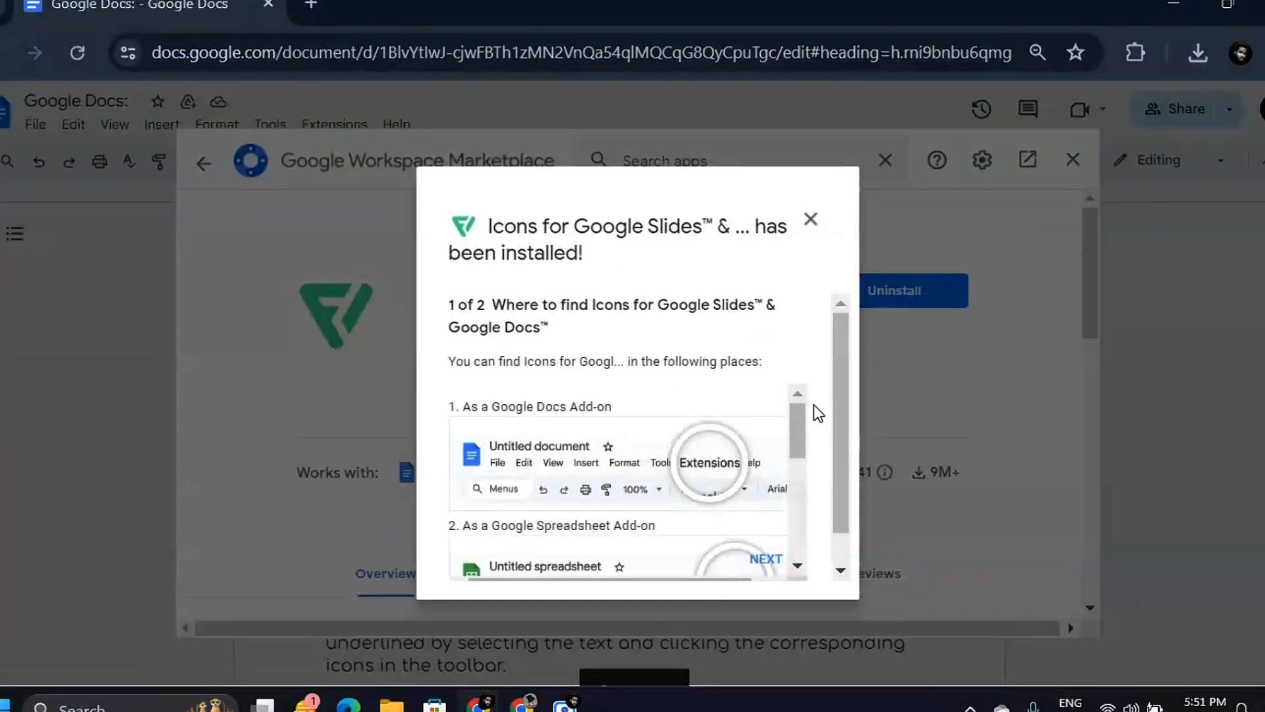
- Go through both pages of the post-installation guide, finish it and close the Marketplace
left_click_drag(796, 435, 792, 508)
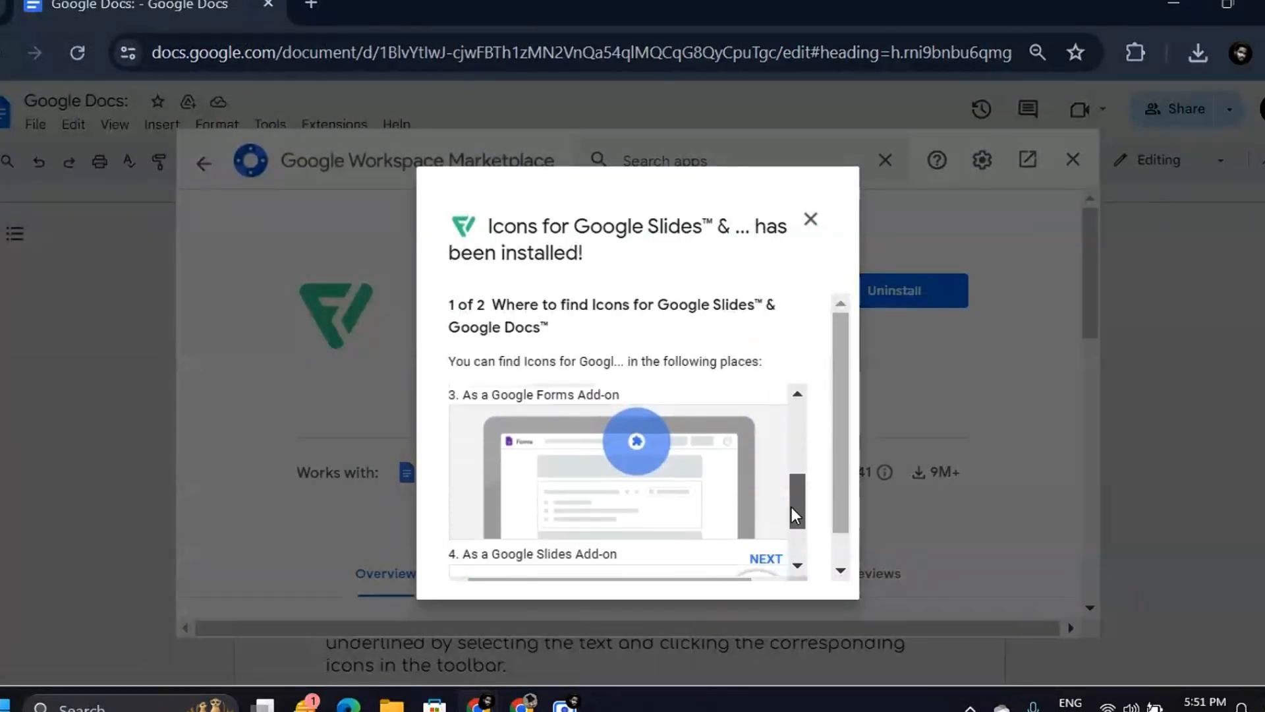
left_click(766, 559)
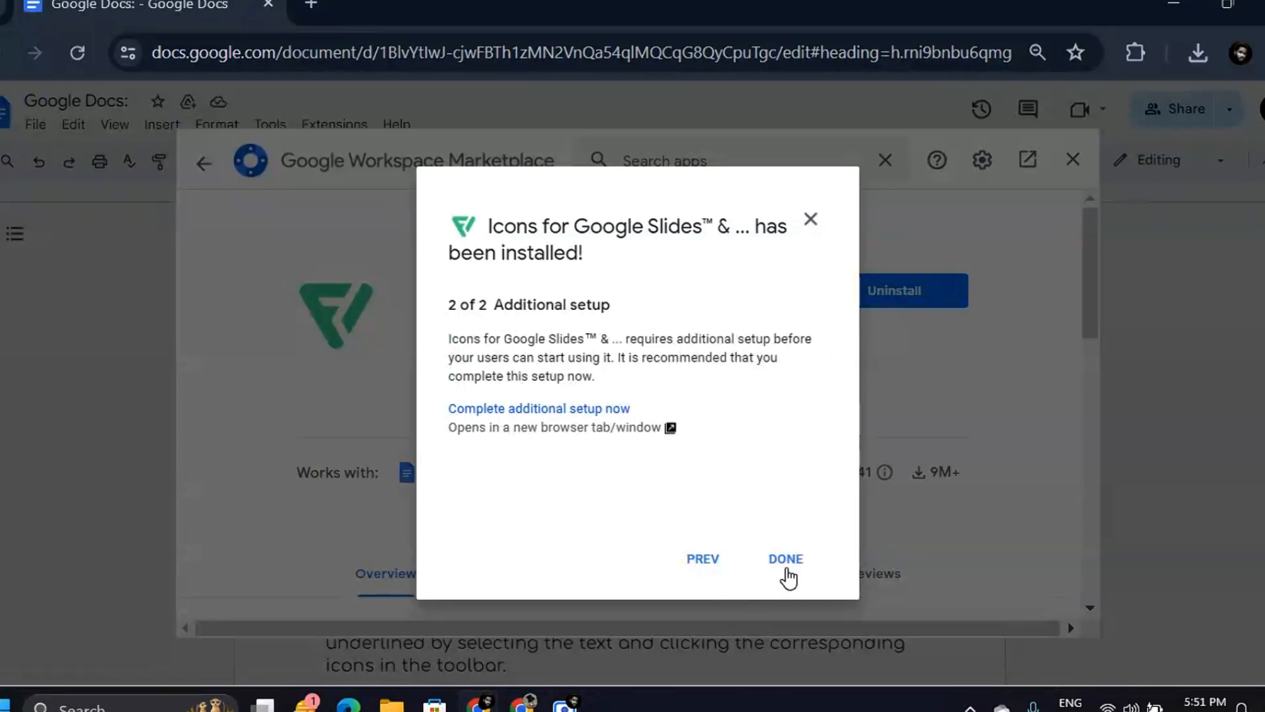
left_click(786, 560)
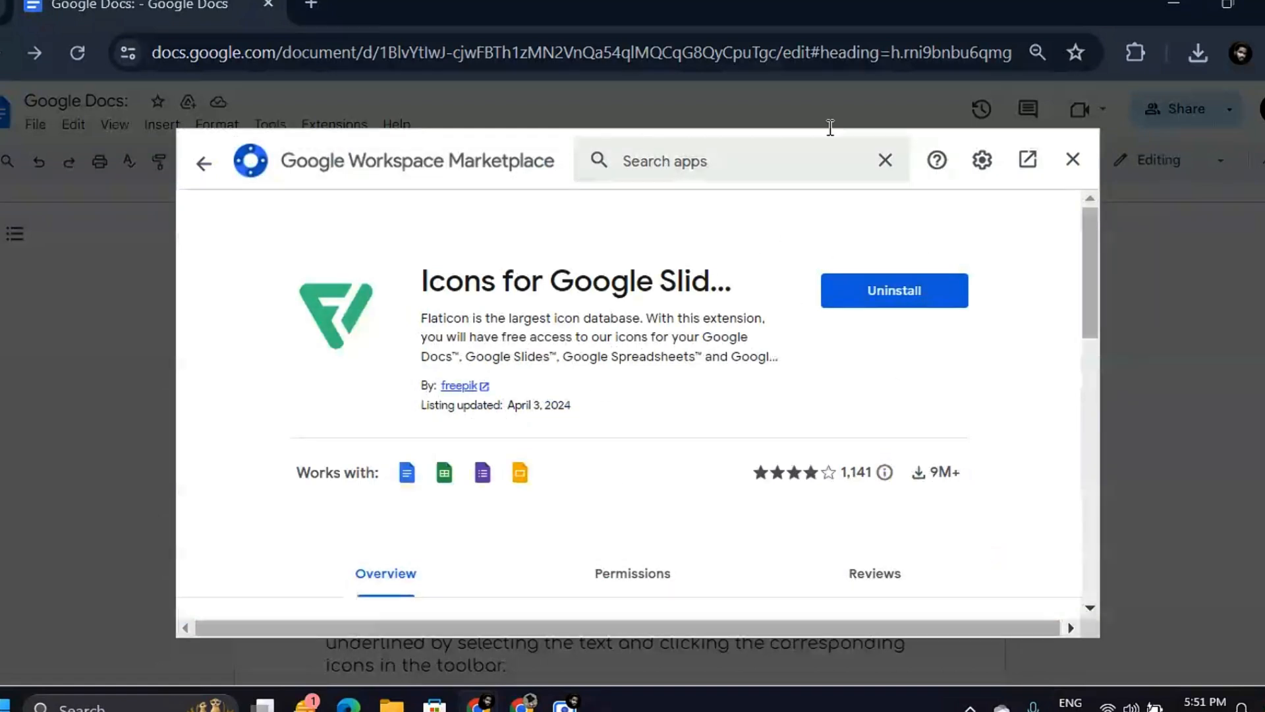
left_click(1073, 159)
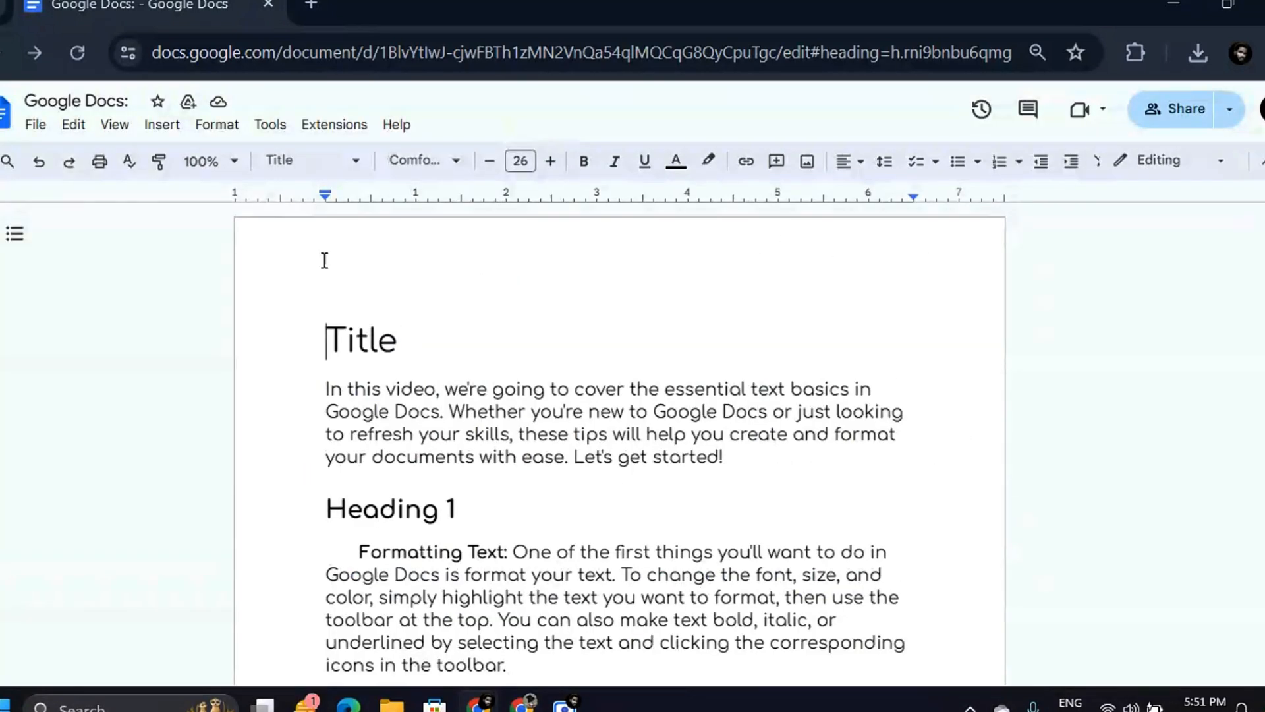
- Start the installed Icons for Google Slides & Google Docs add-on in the document
left_click(345, 132)
mouse_move(448, 244)
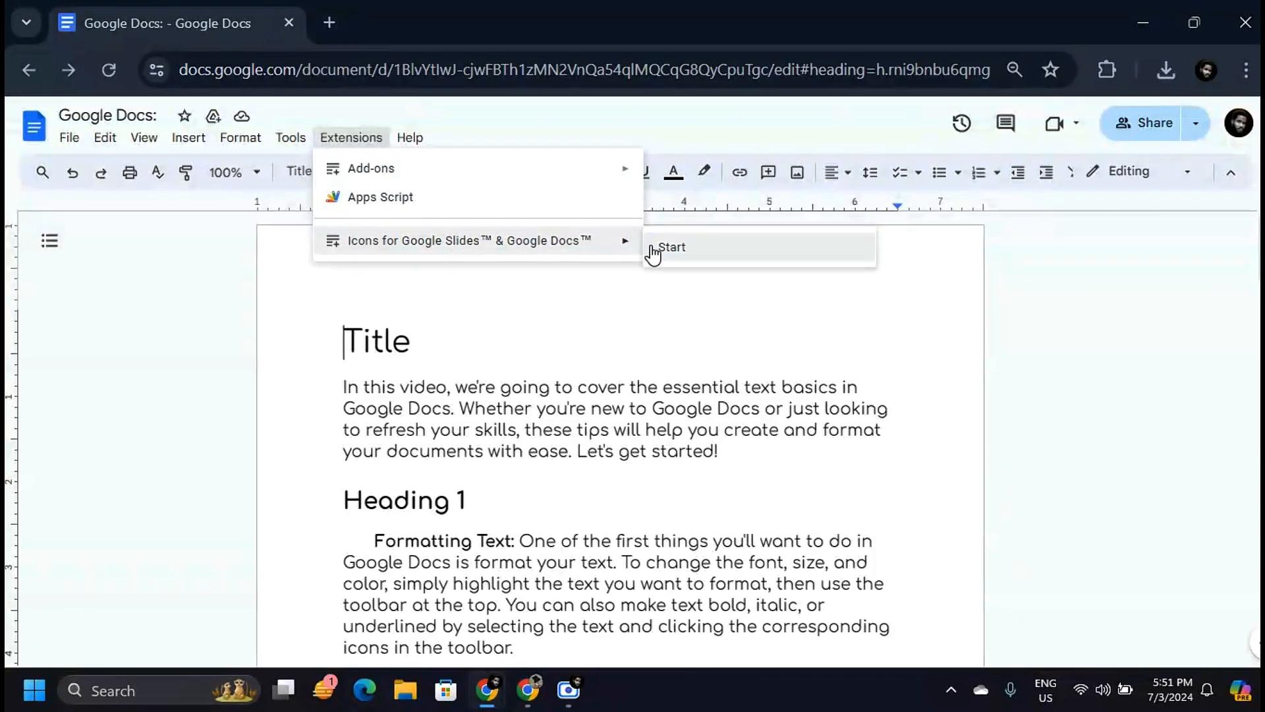
left_click(683, 255)
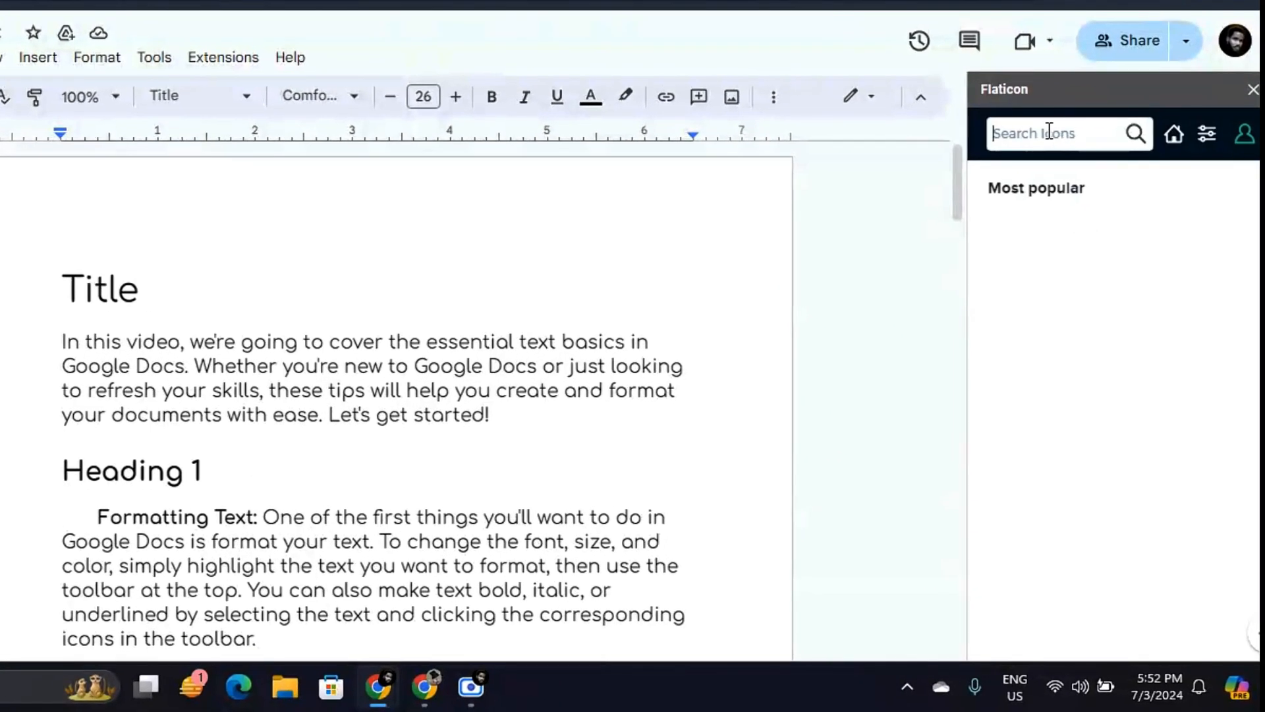
- Search Flaticon for FLOWERS and insert the orange eight-petal flower icon at 128 px before the Title text
type("FLOWERS")
key("Return")
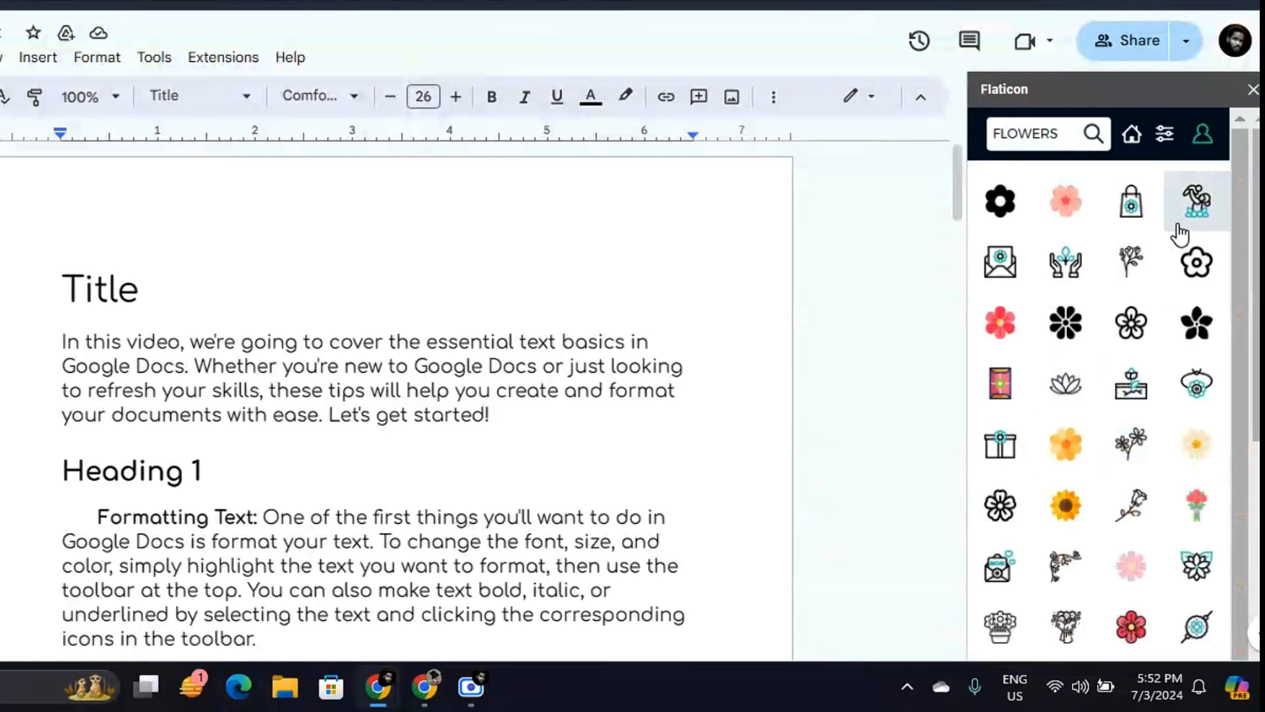
left_click(1073, 442)
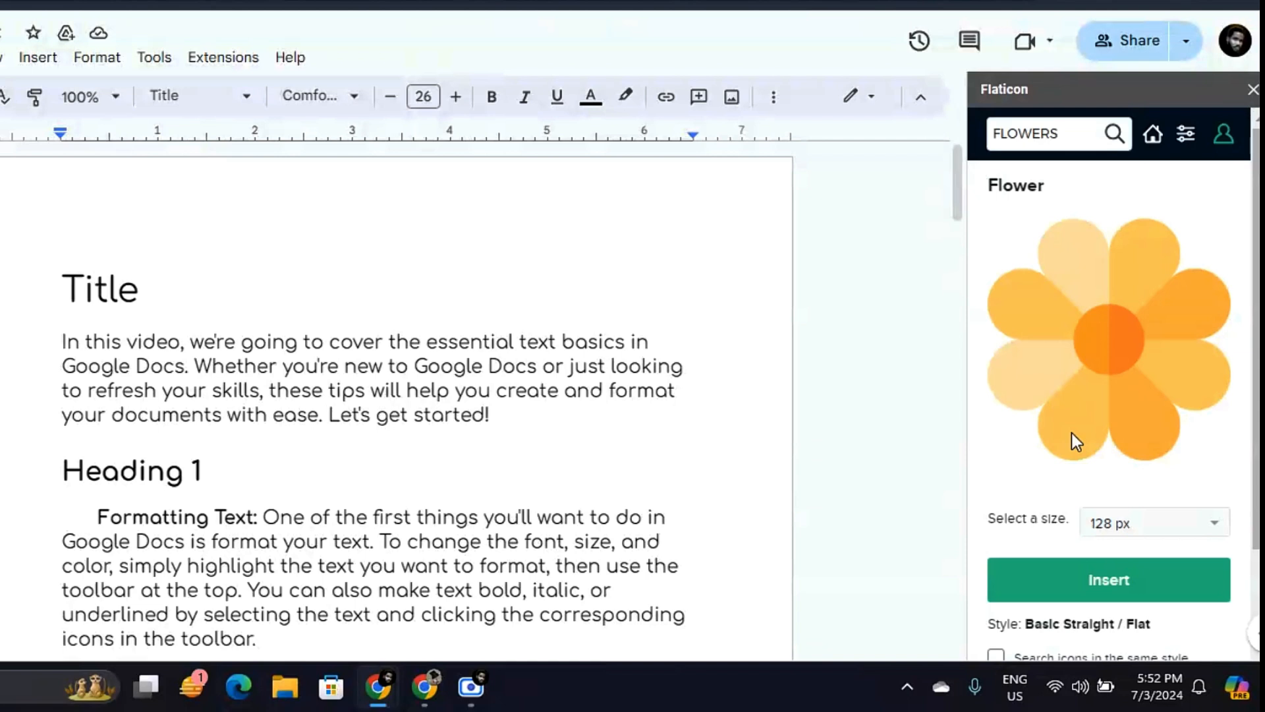
left_click(1098, 580)
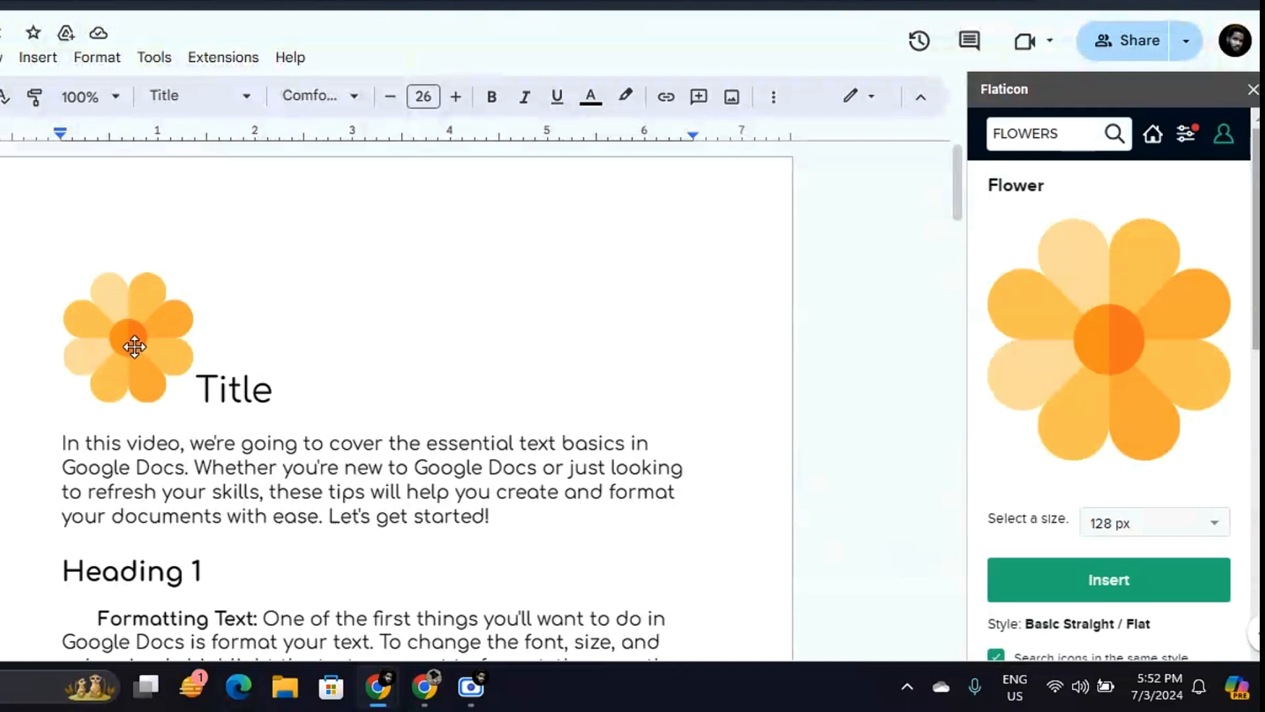
- Move the flower image over the right end of the intro paragraph, trying it in front of and behind the text
left_click(130, 341)
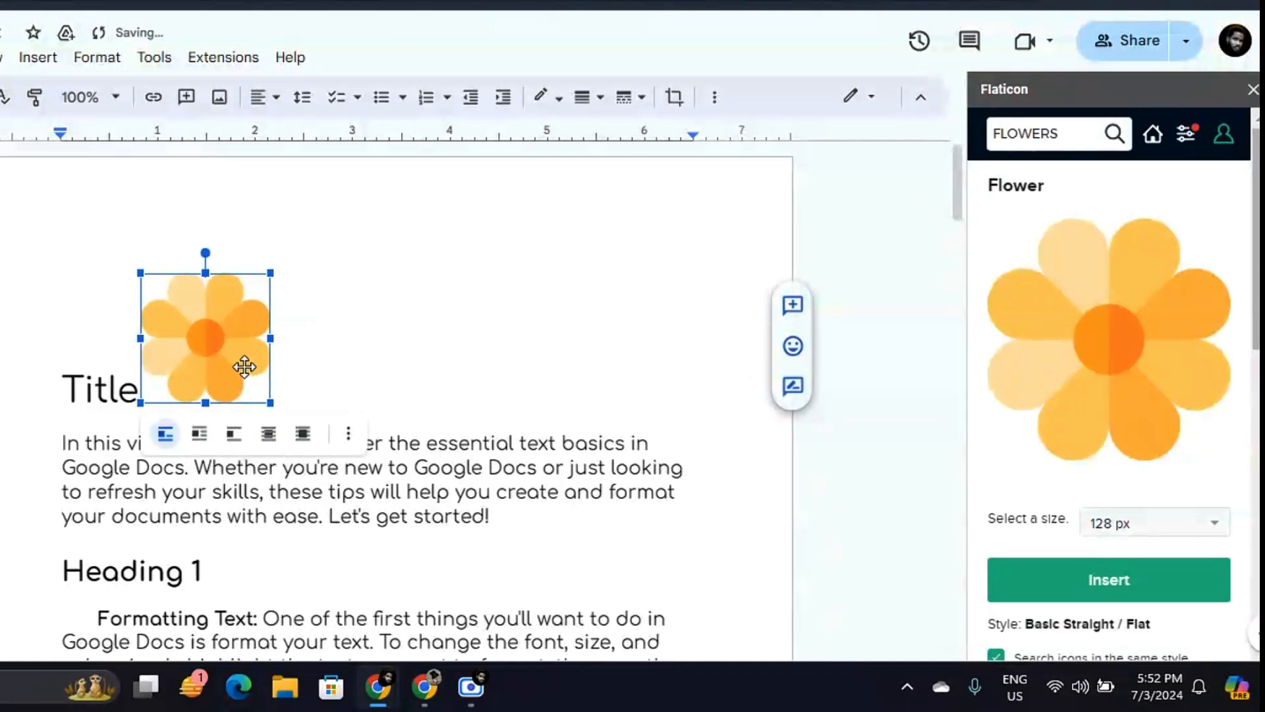
left_click(303, 435)
left_click_drag(215, 333, 679, 222)
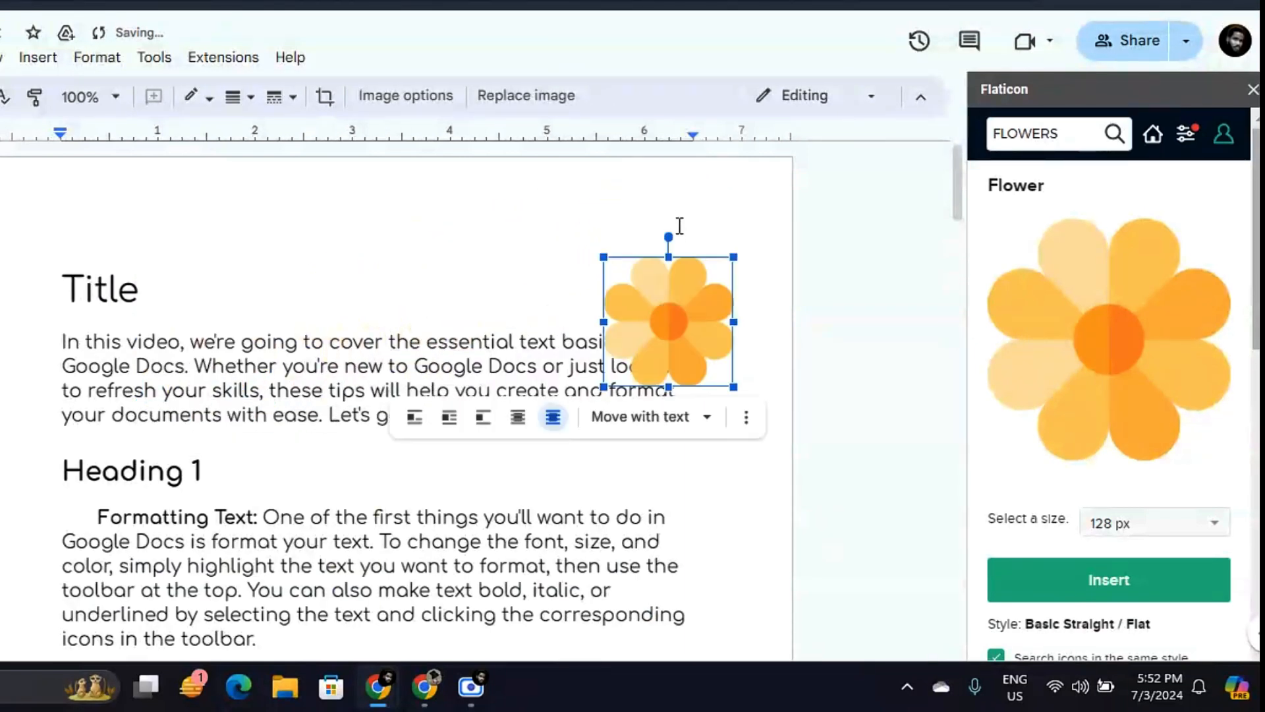
left_click(517, 418)
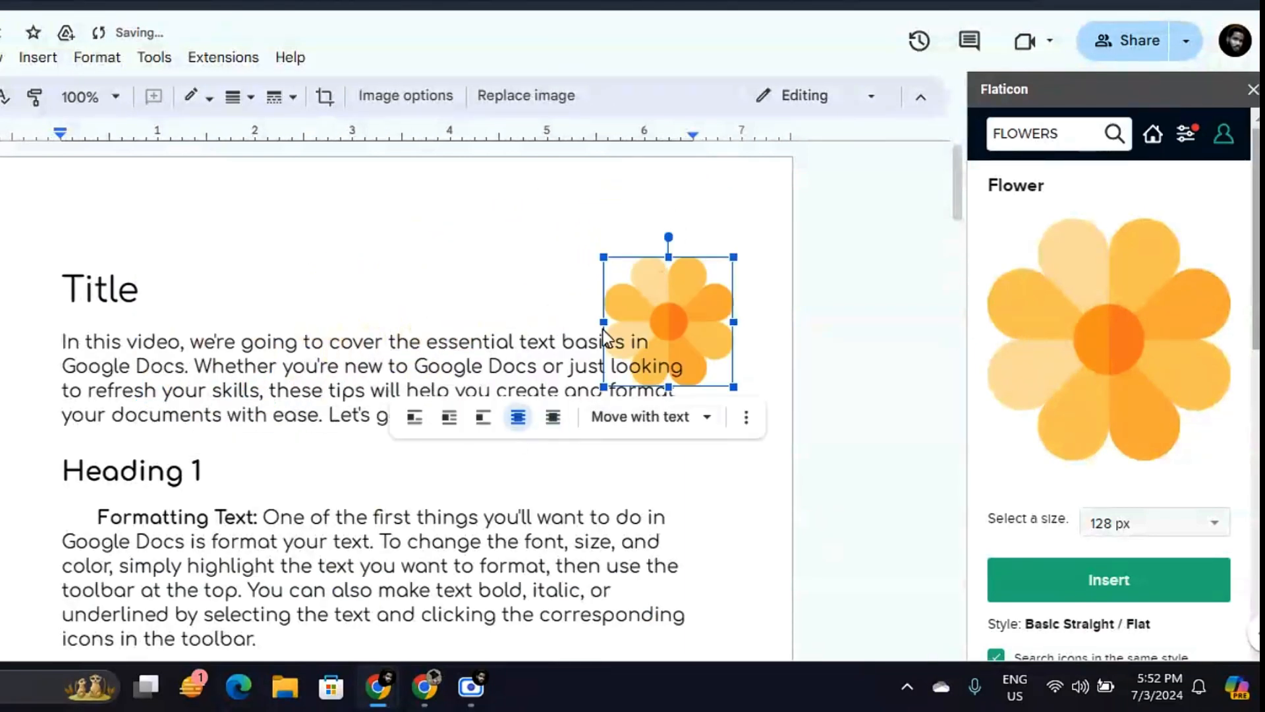
left_click_drag(666, 311, 659, 271)
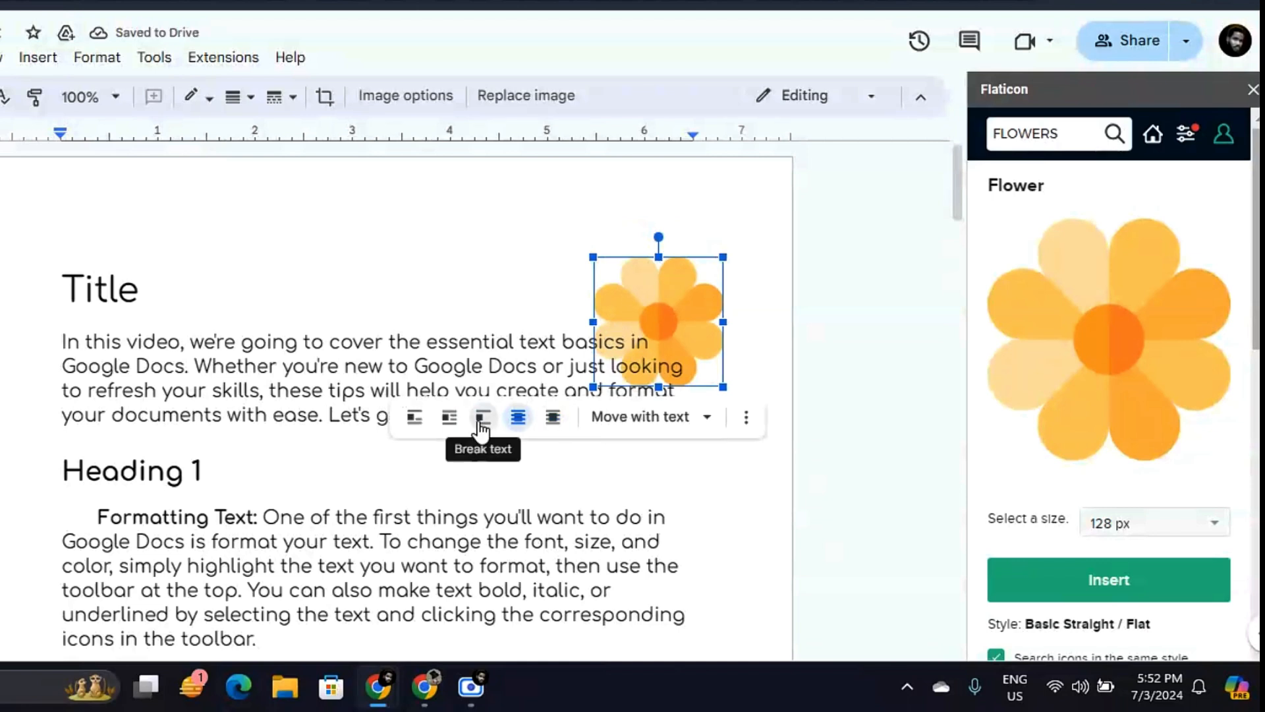
- Set the flower image to wrap text, move it slightly down beside the intro paragraph and deselect it
left_click(451, 419)
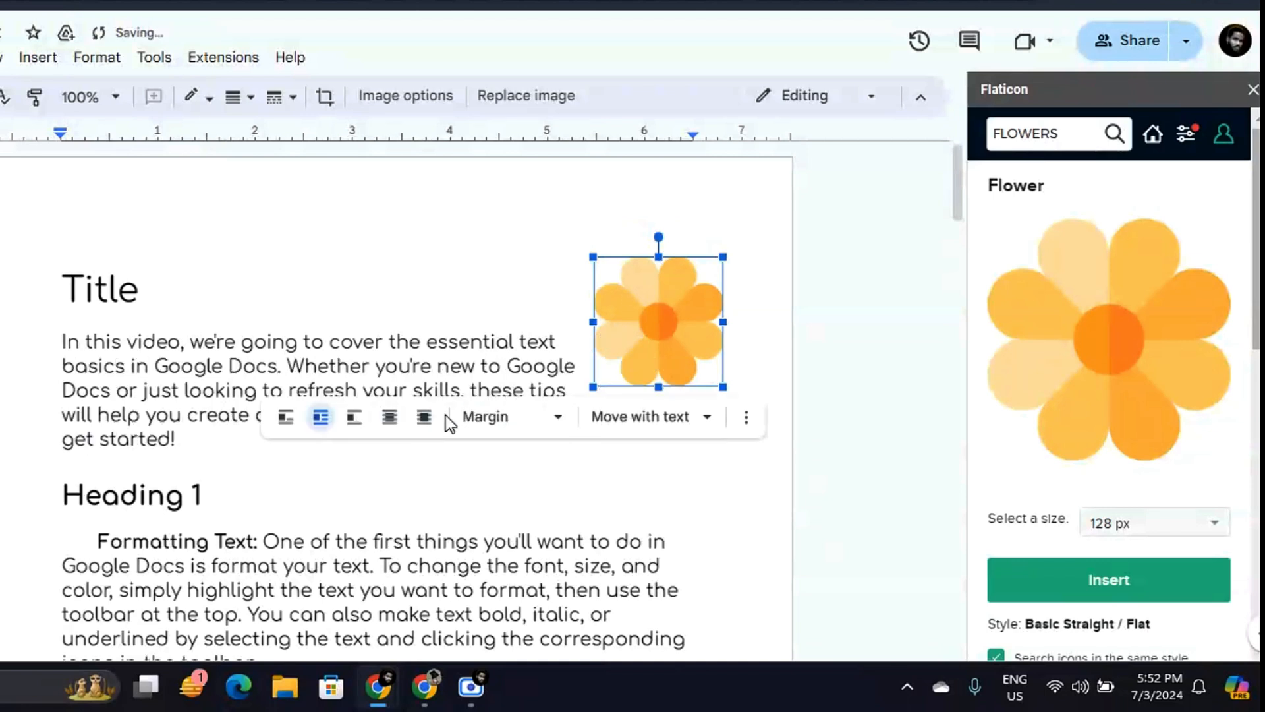
left_click_drag(631, 340, 617, 387)
left_click(683, 219)
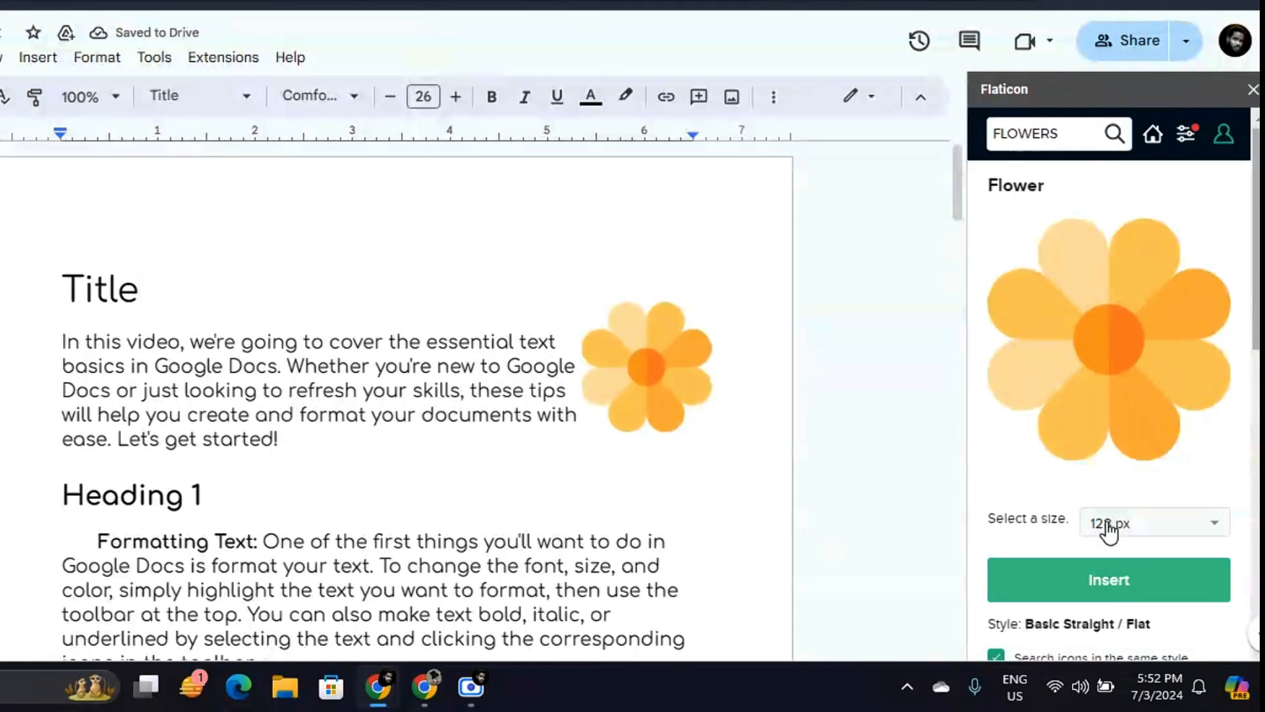
- Browse the other icons in the Flowers pack and return to the add-on's home view
scroll(1110, 528, "down", 5)
scroll(1110, 382, "down", 2)
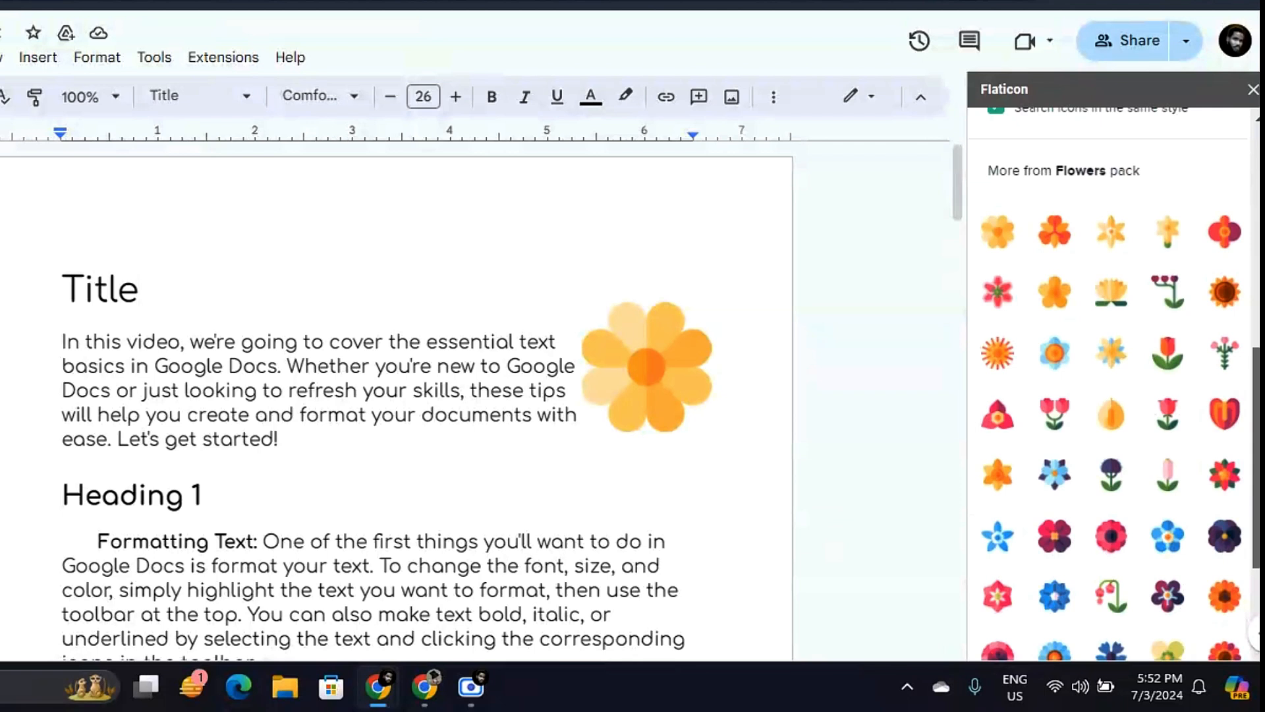
scroll(1114, 382, "down", 2)
left_click_drag(1256, 481, 1247, 106)
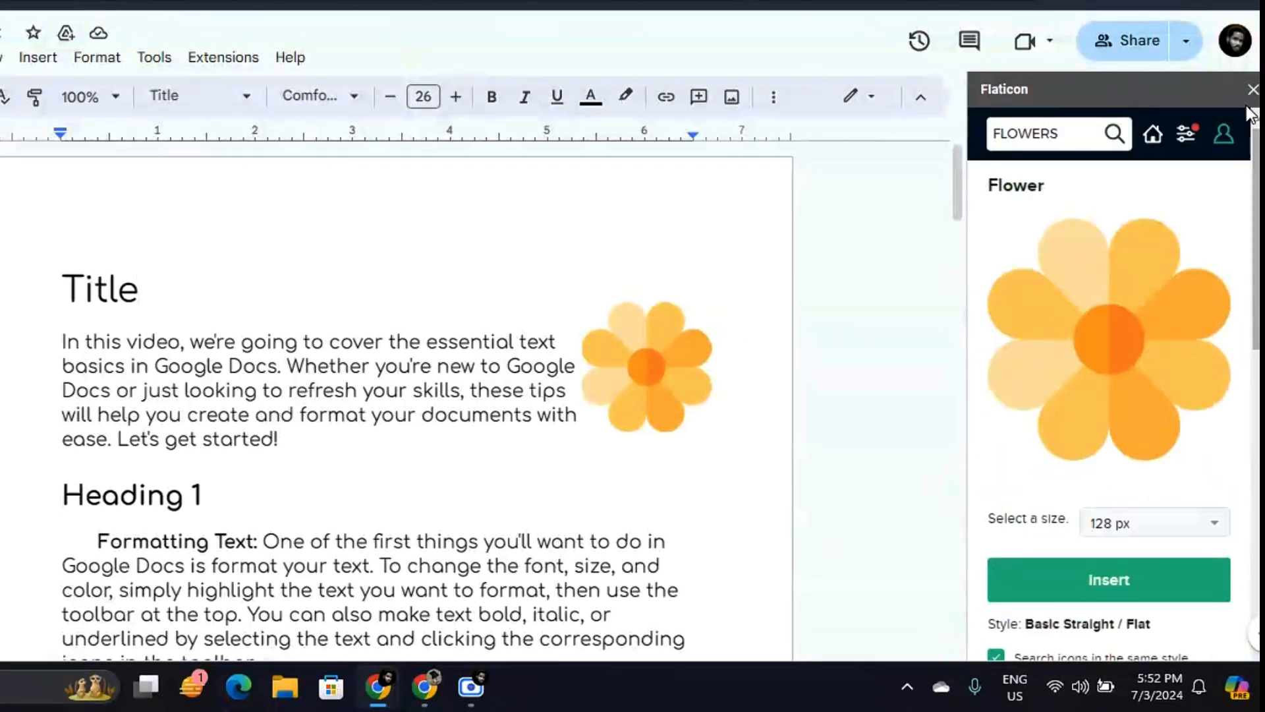
left_click(1155, 134)
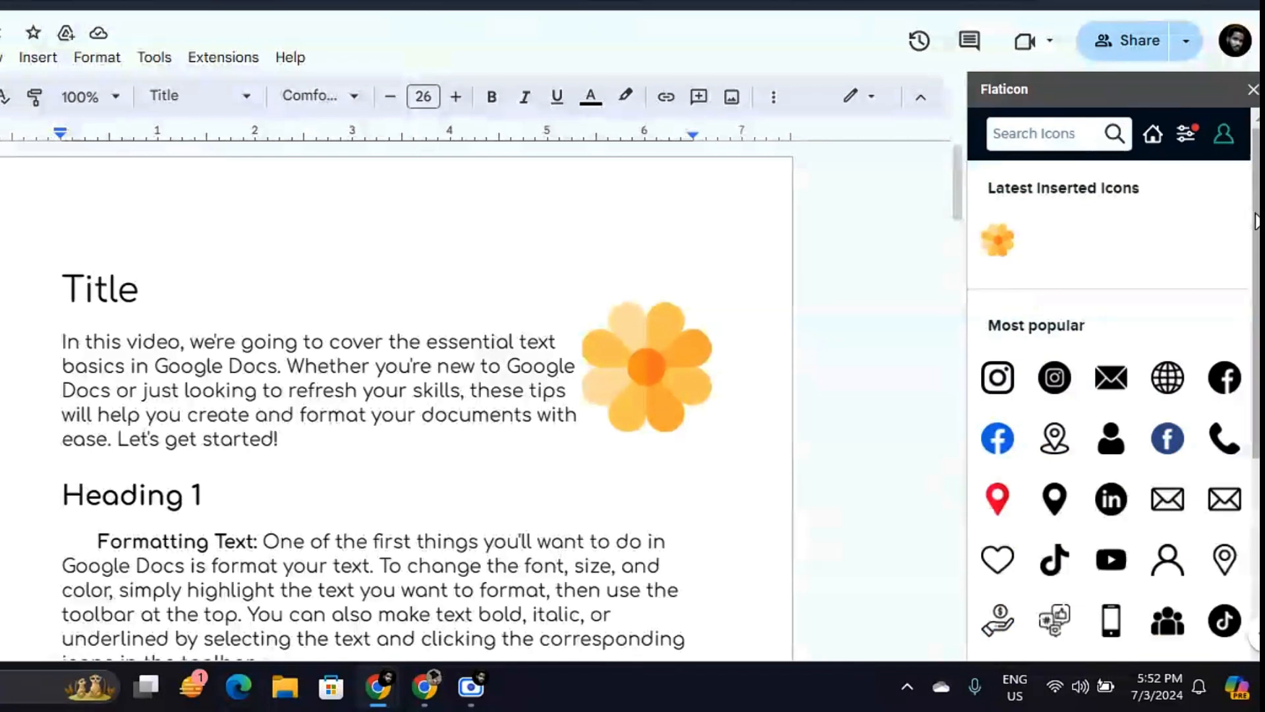
- Pick the blue round LinkedIn icon from Flaticon's most popular icons and insert it at 128 px after the Title text
scroll(1257, 221, "down", 5)
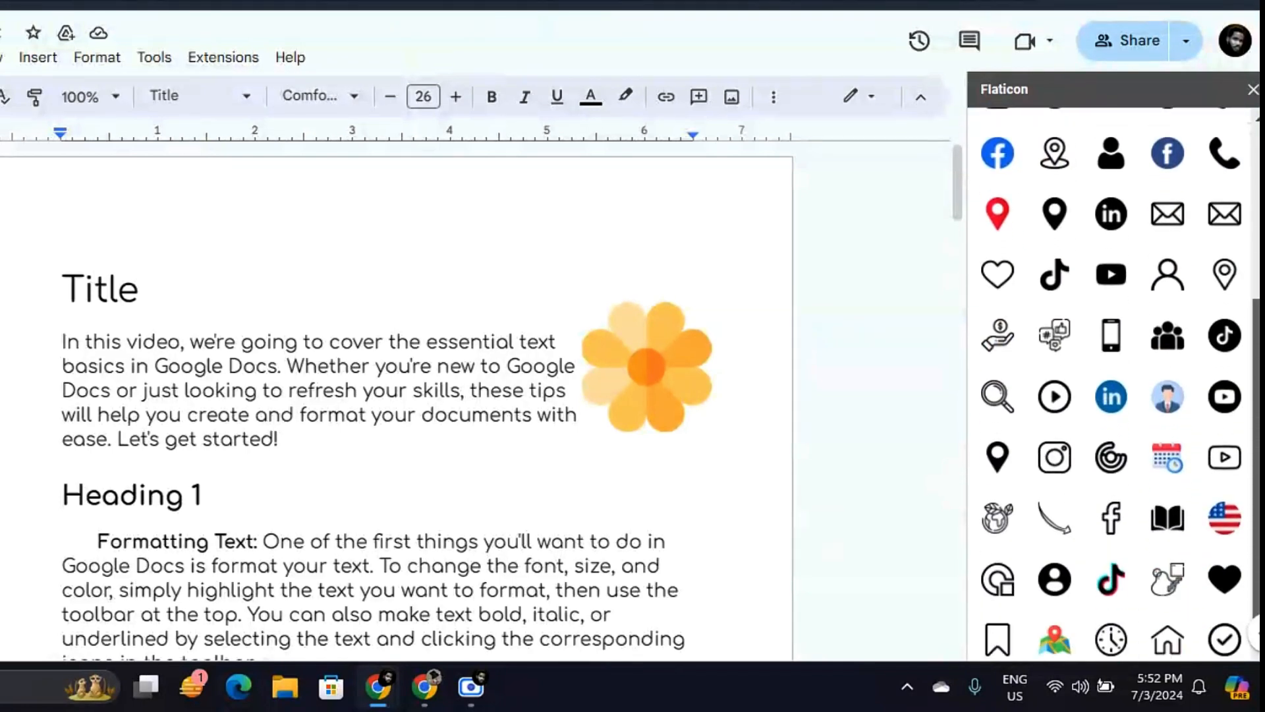
scroll(1114, 382, "up", 1)
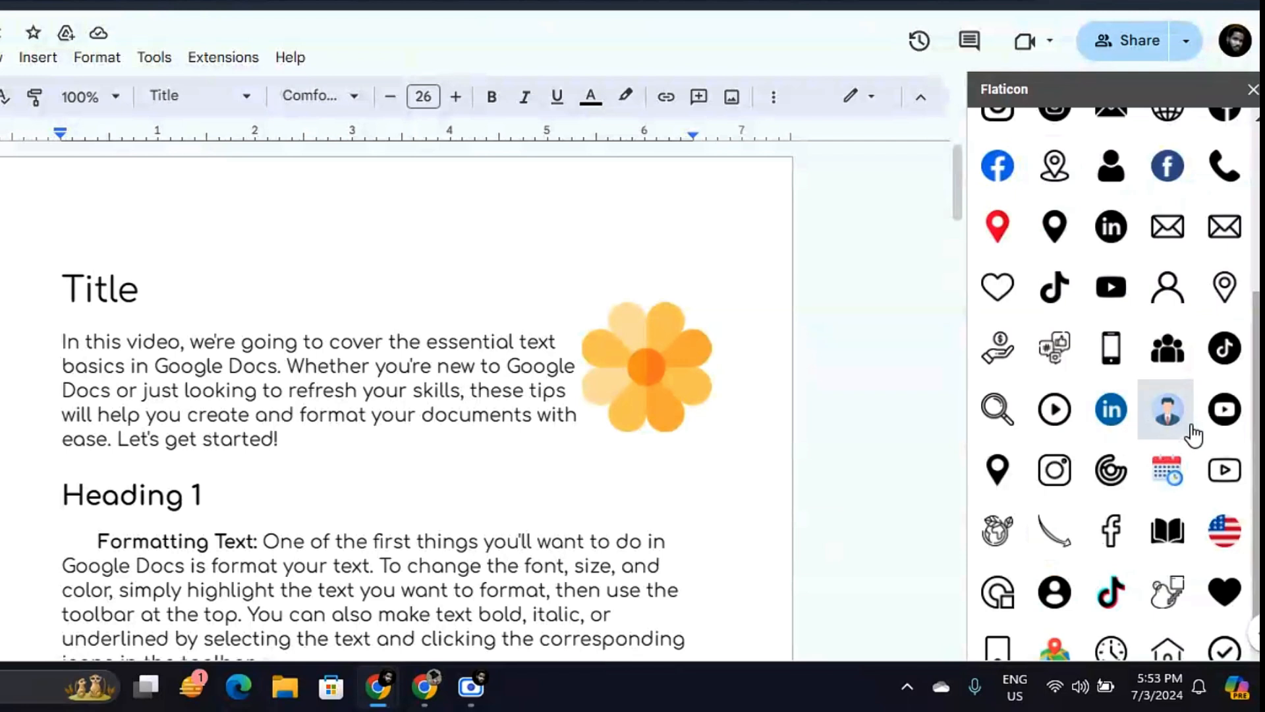
scroll(1243, 373, "down", 1)
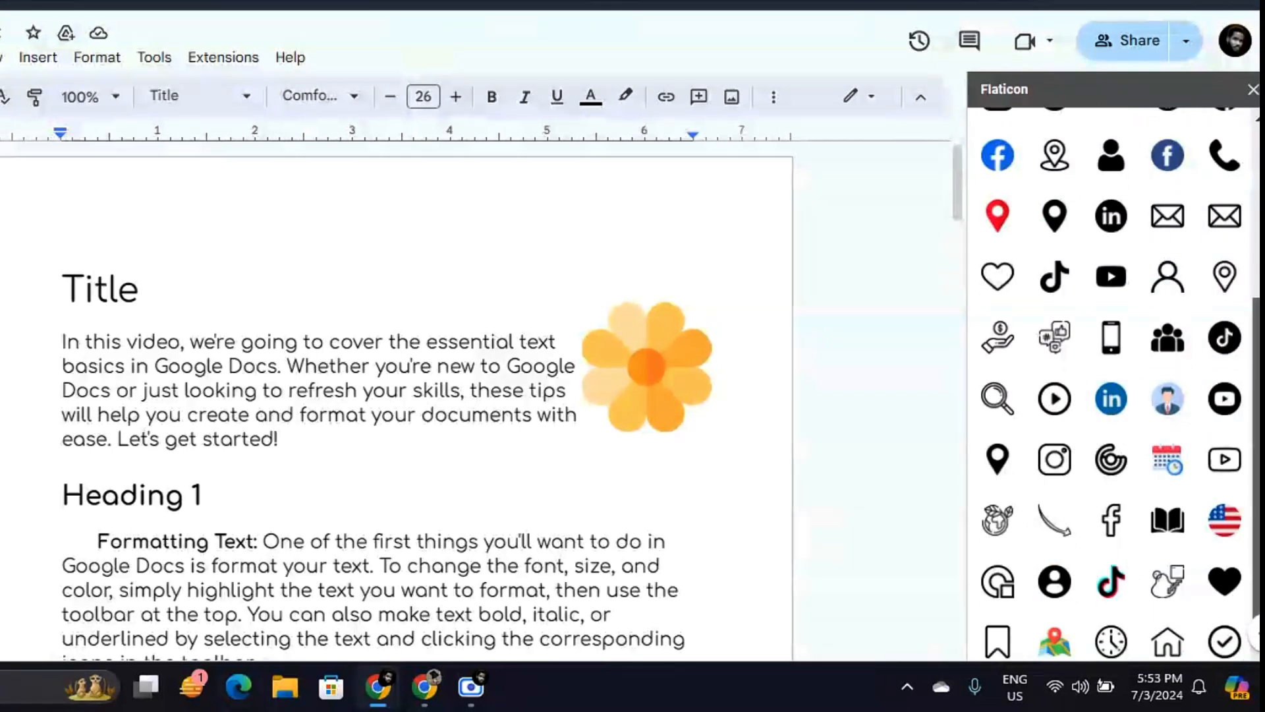
scroll(1120, 382, "down", 1)
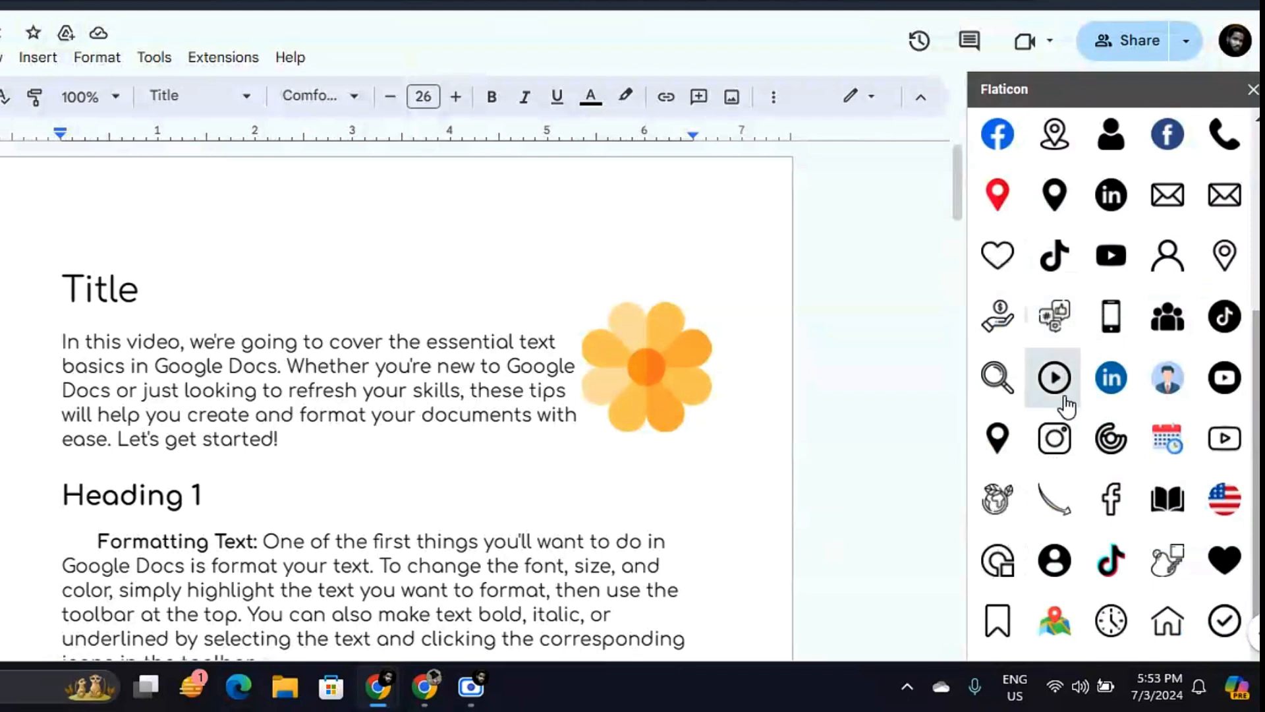
left_click(1119, 375)
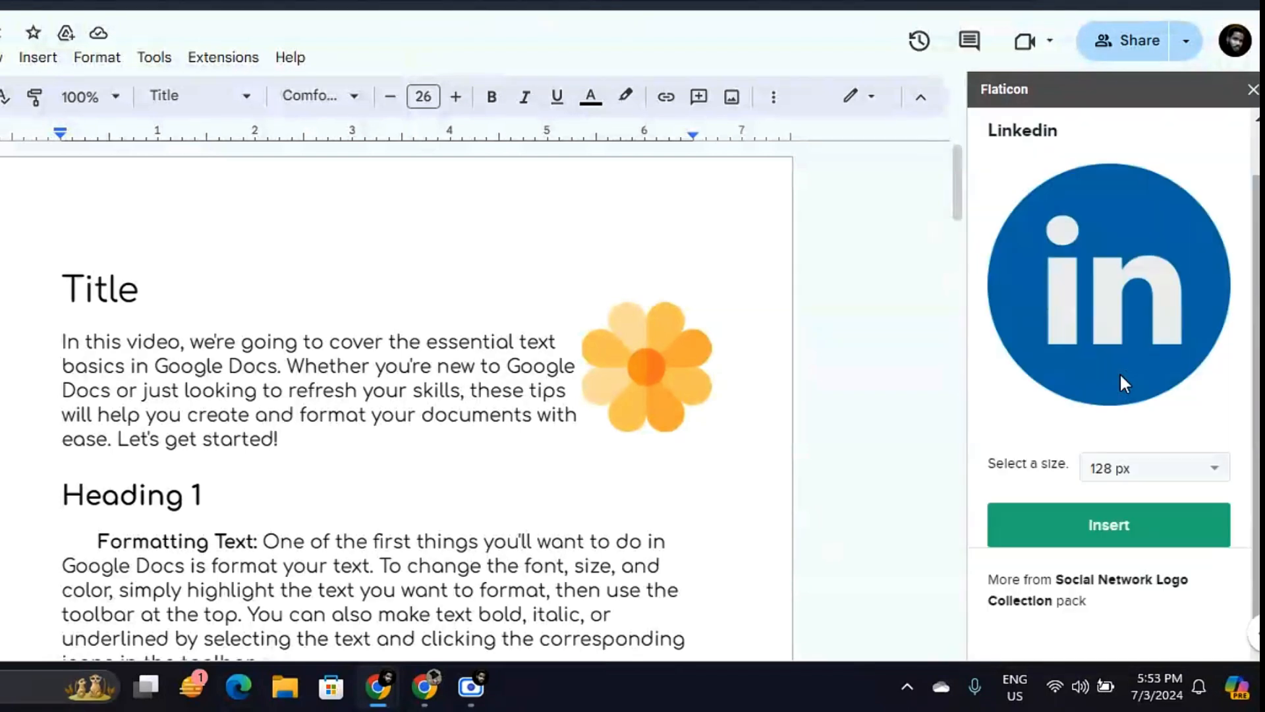
scroll(1124, 508, "down", 3)
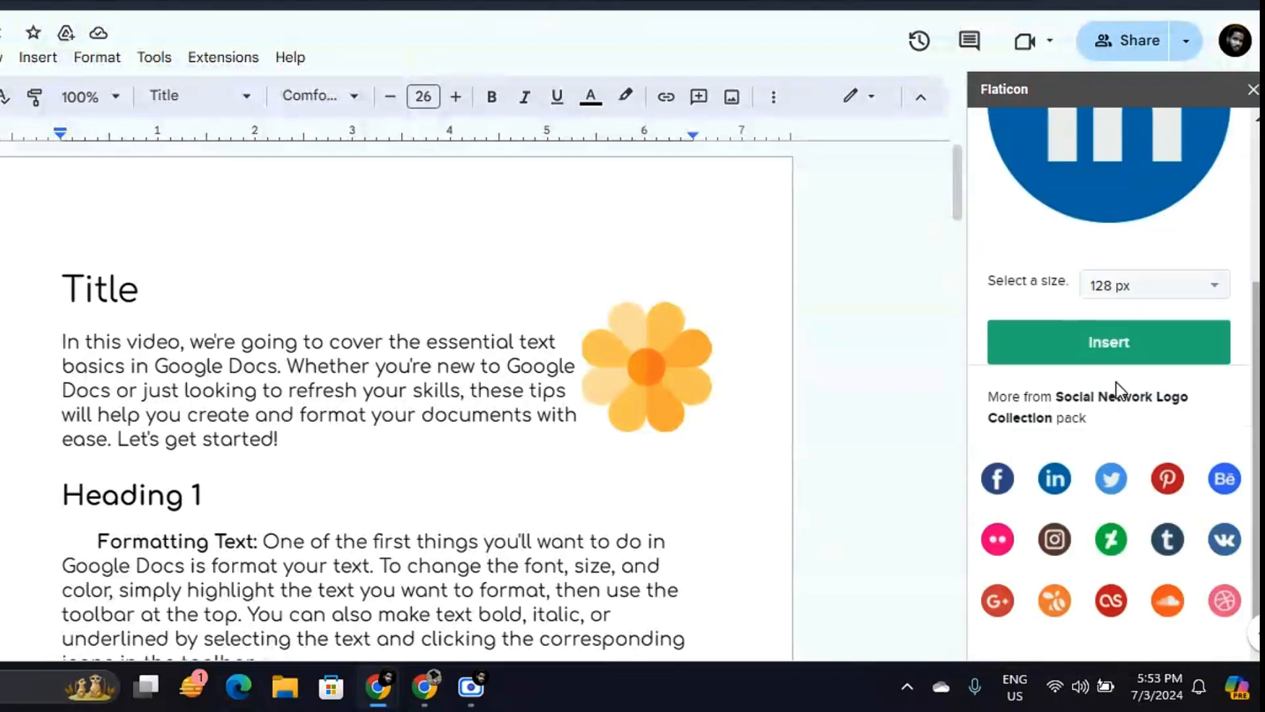
left_click(1107, 349)
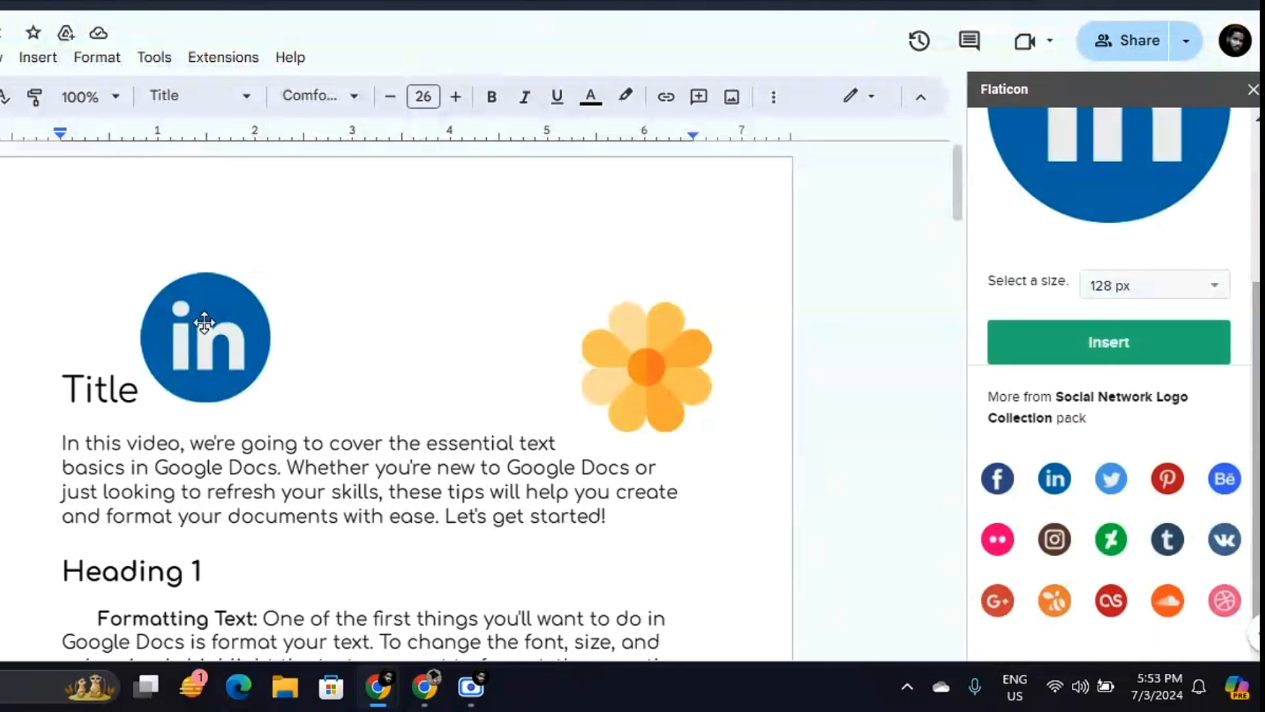
- Set the LinkedIn image to wrap text and move it into the middle of the Formatting Text paragraph under Heading 1
left_click(211, 349)
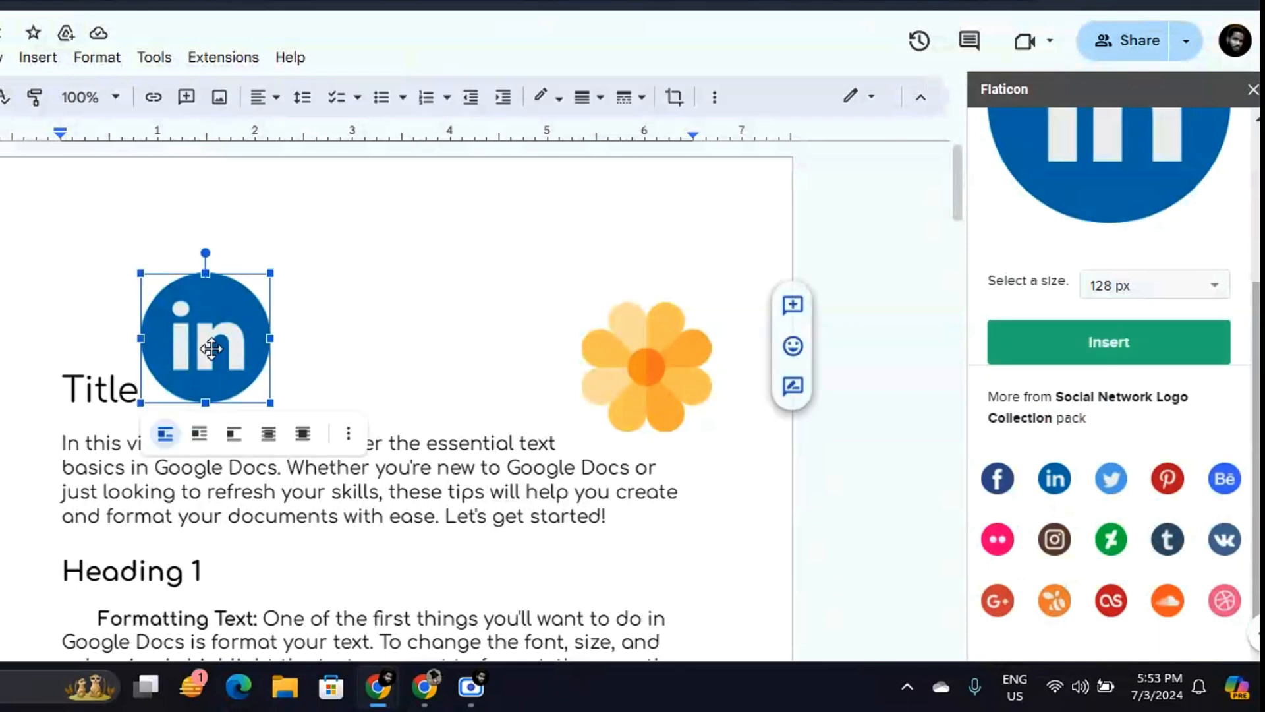
left_click(201, 439)
left_click_drag(203, 302, 389, 536)
mouse_move(958, 183)
left_mouse_down()
mouse_move(971, 244)
mouse_move(954, 206)
left_mouse_up()
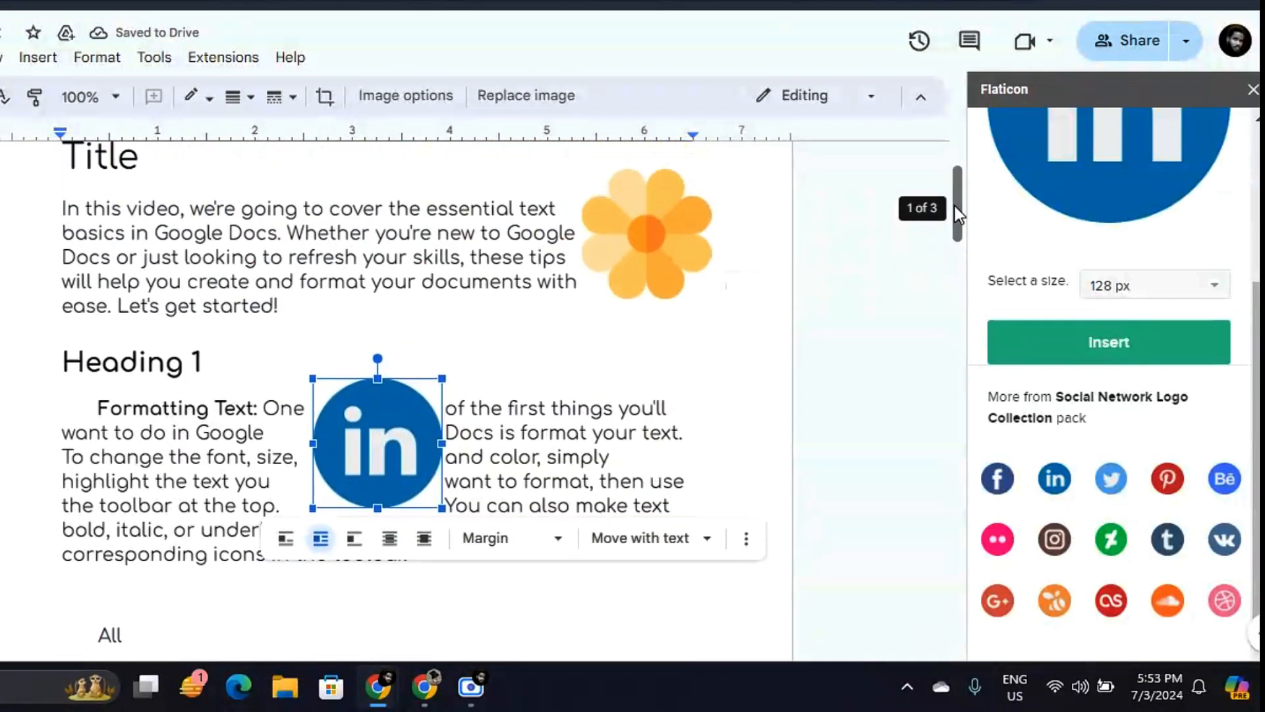